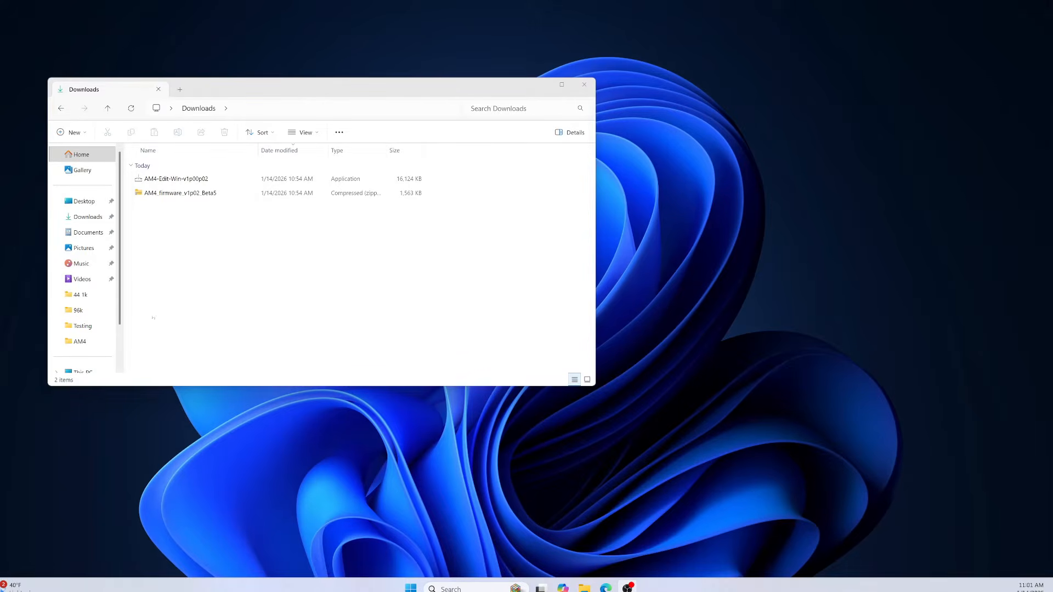
# Arrange the Downloads window and the Fractal Audio folder window side by side.
pyautogui.moveTo(313, 90); pyautogui.dragTo(553, 112)
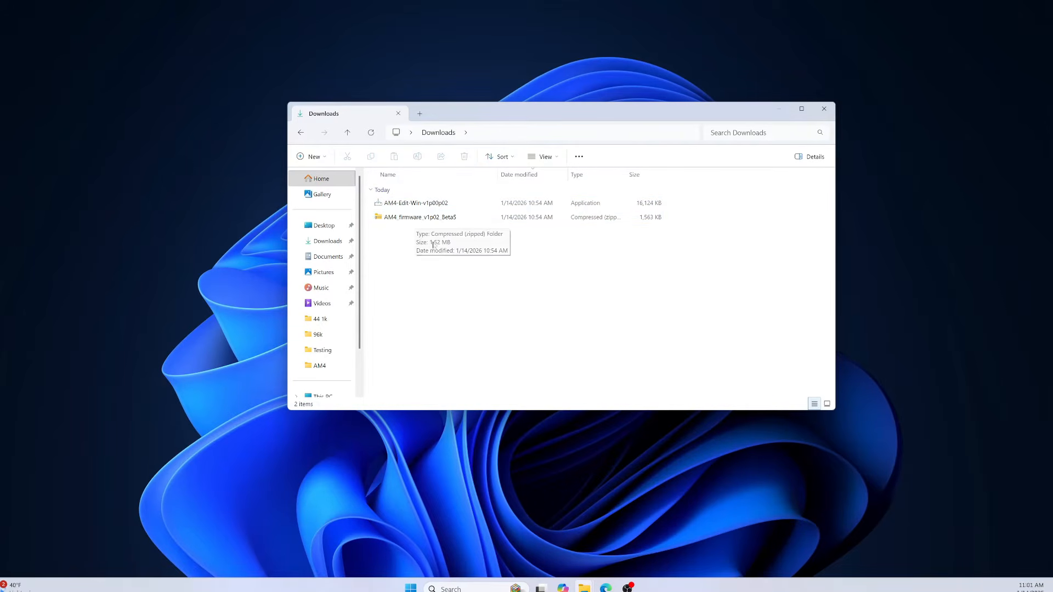
pyautogui.moveTo(571, 113); pyautogui.dragTo(316, 89)
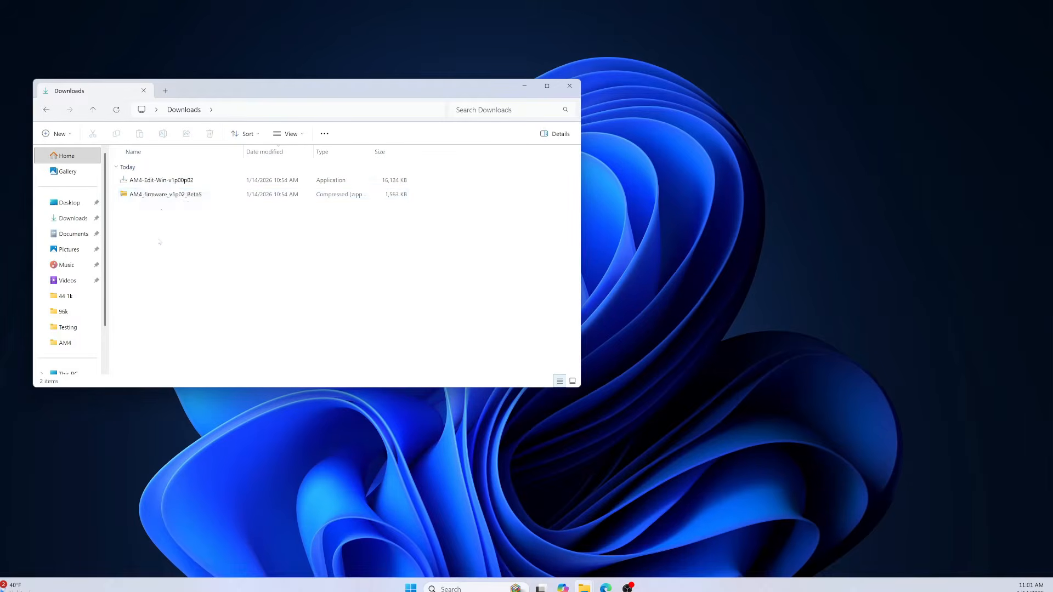
pyautogui.moveTo(0, 132); pyautogui.dragTo(767, 104)
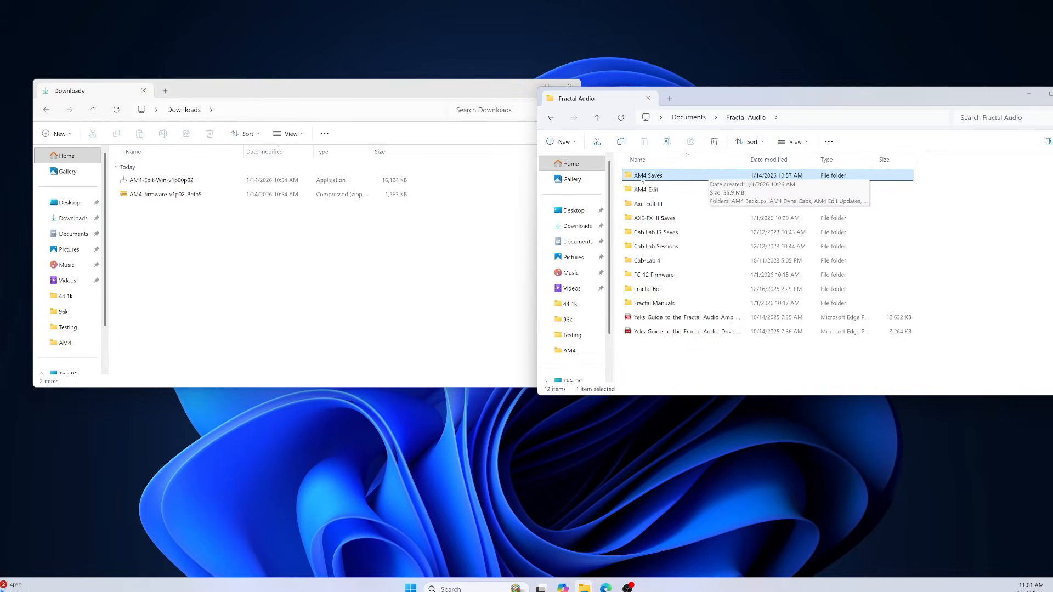
# Open AM4 Saves > AM4 Edit Updates and move the AM4-Edit-Win-v1p00p02 installer from Downloads into it.
pyautogui.doubleClick(685, 181)
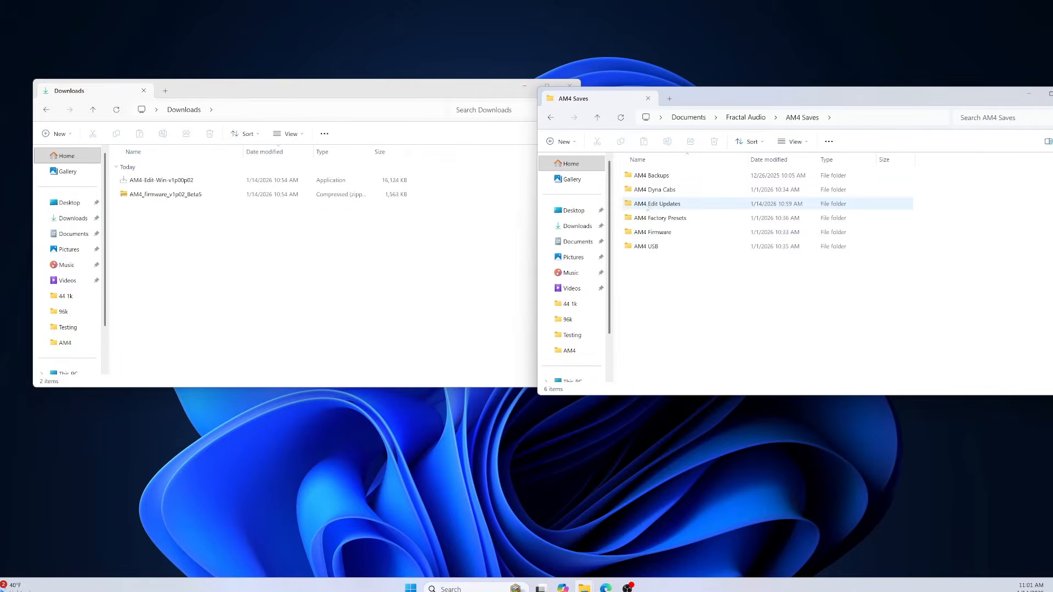
pyautogui.moveTo(666, 210)
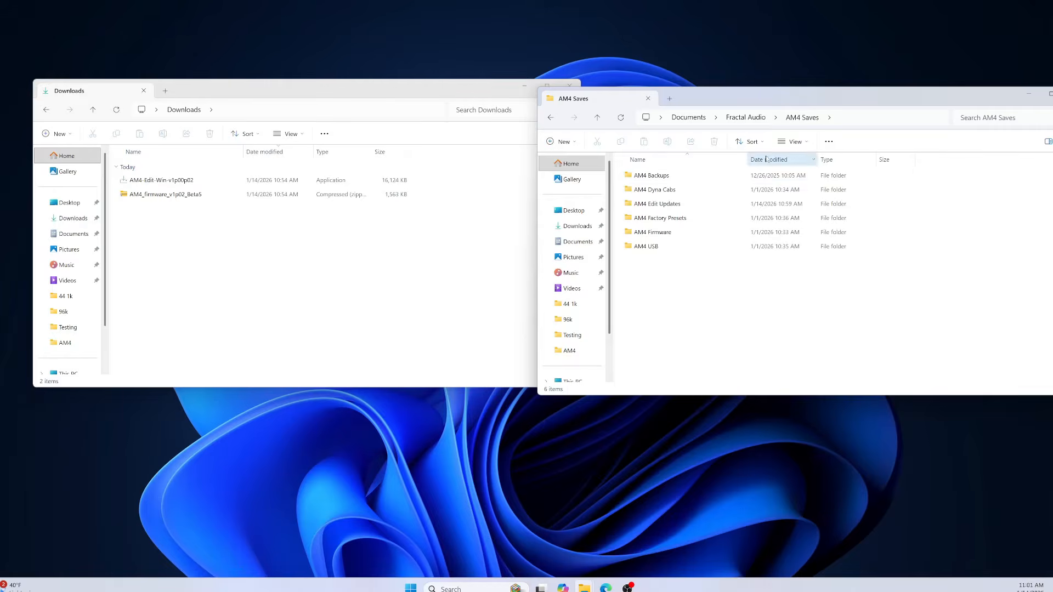
pyautogui.doubleClick(657, 209)
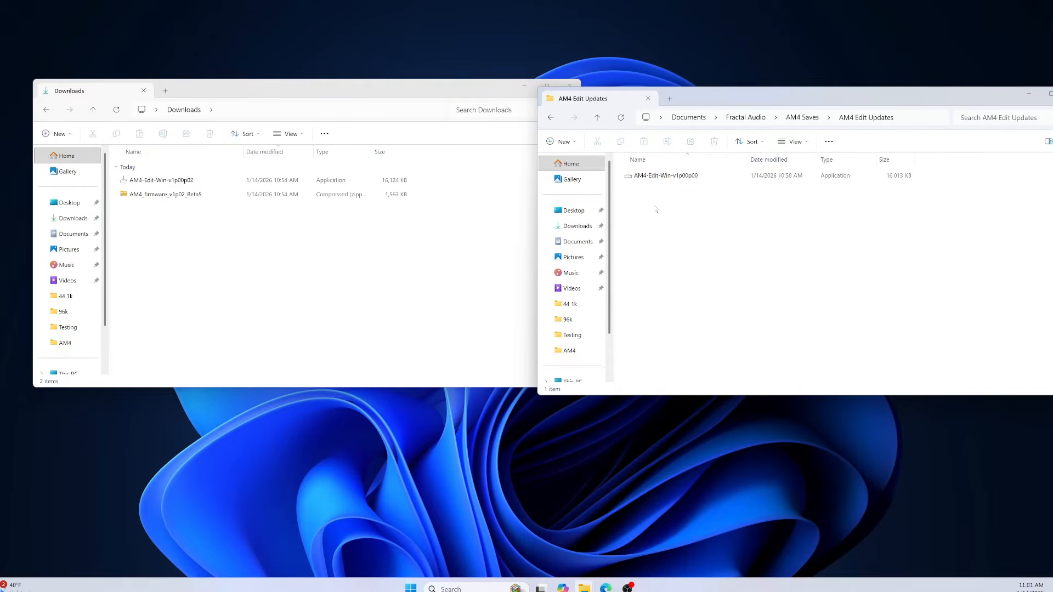
pyautogui.click(630, 179)
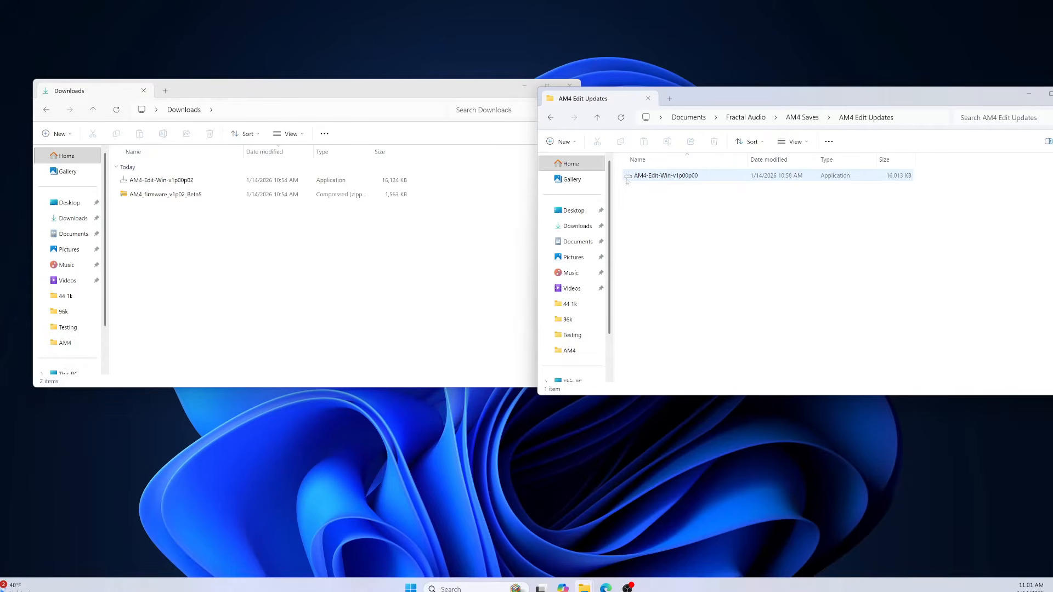
pyautogui.click(686, 186)
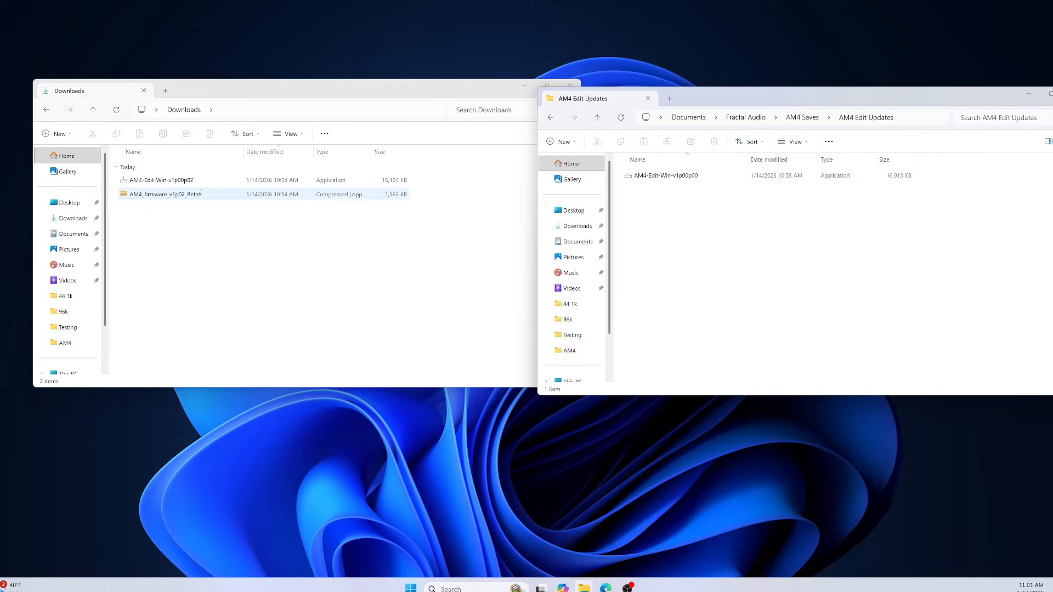
pyautogui.click(171, 183)
pyautogui.click(170, 185)
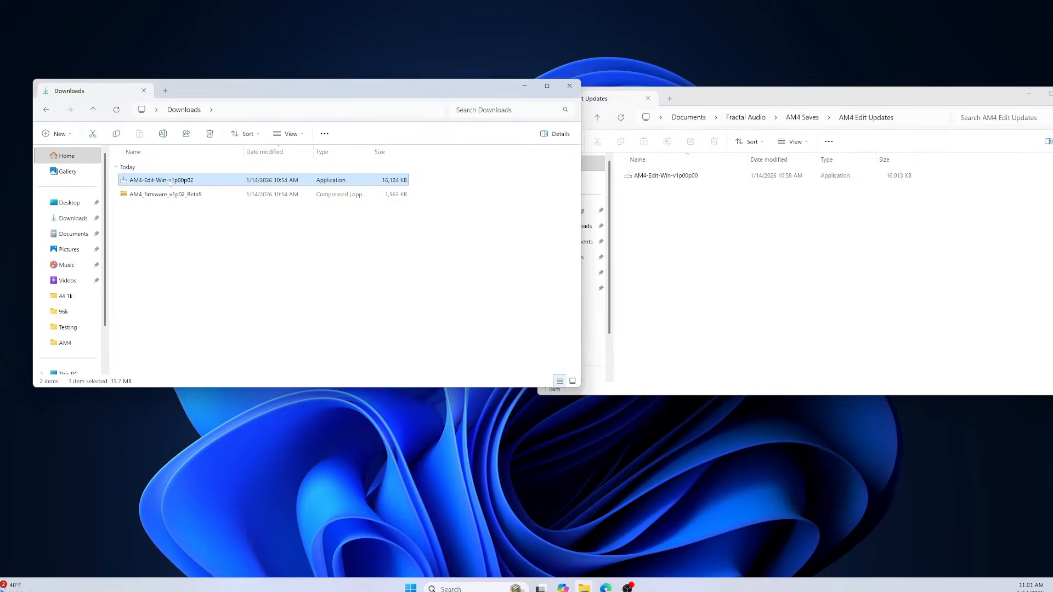
pyautogui.moveTo(165, 183); pyautogui.dragTo(724, 230)
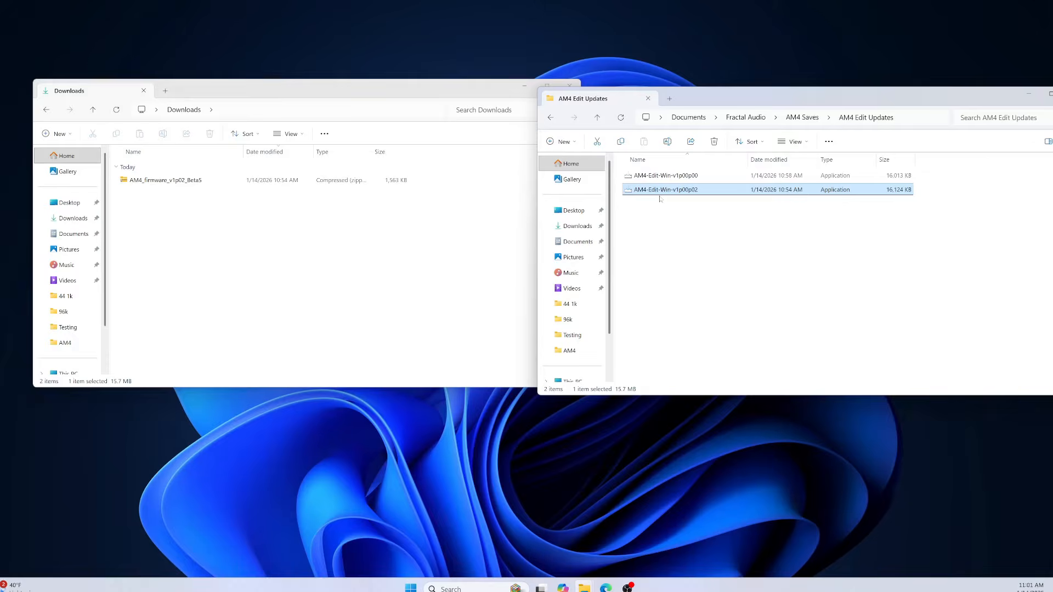
# Open the AM4 Firmware folder and extract all files from the AM4_firmware_v1p02_Beta5 zip archive in Downloads.
pyautogui.click(597, 118)
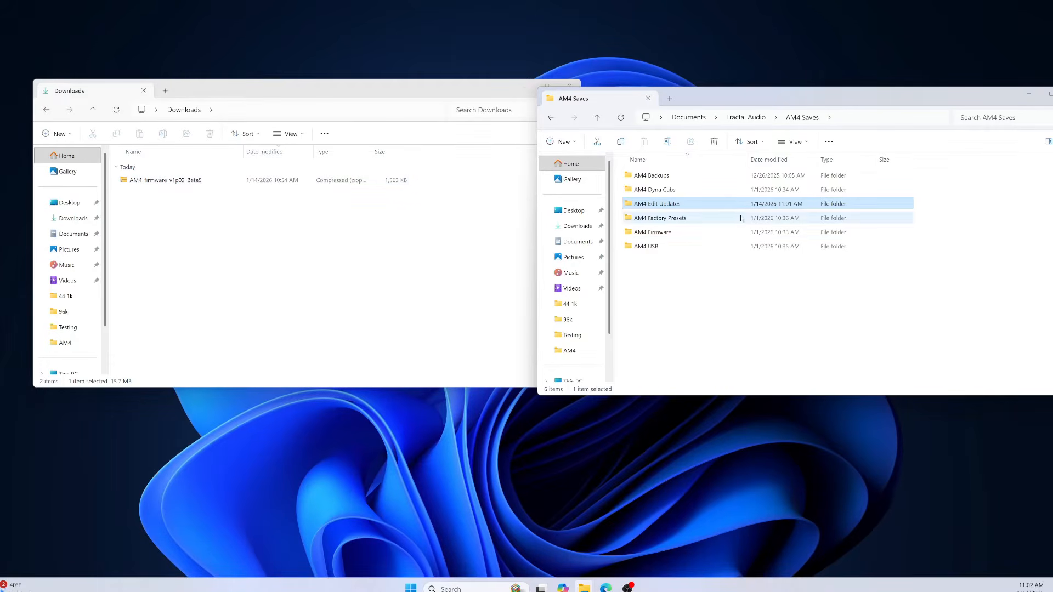
pyautogui.doubleClick(668, 234)
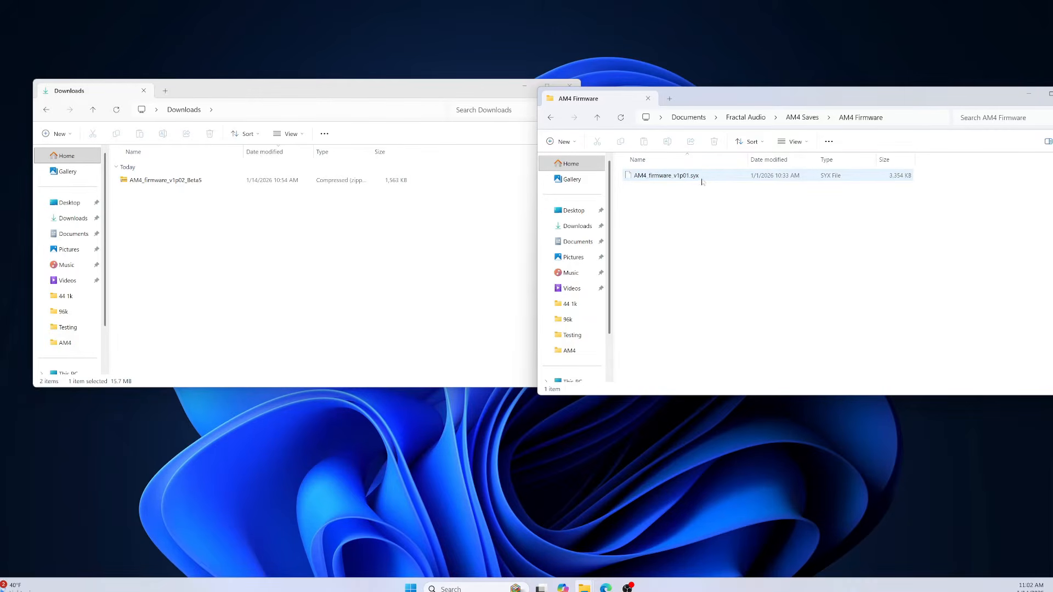
pyautogui.rightClick(141, 184)
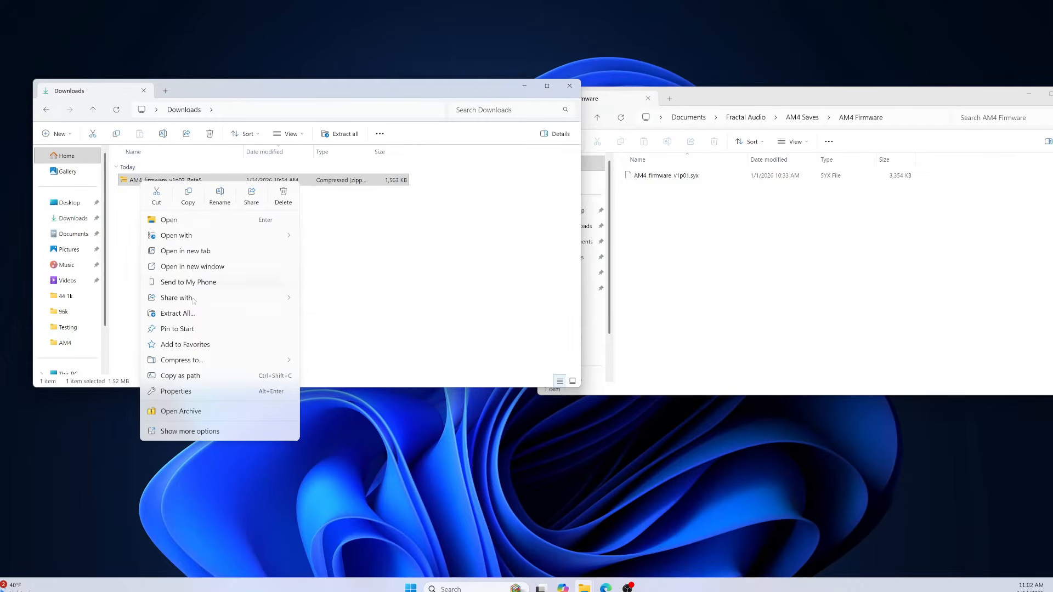
pyautogui.click(178, 315)
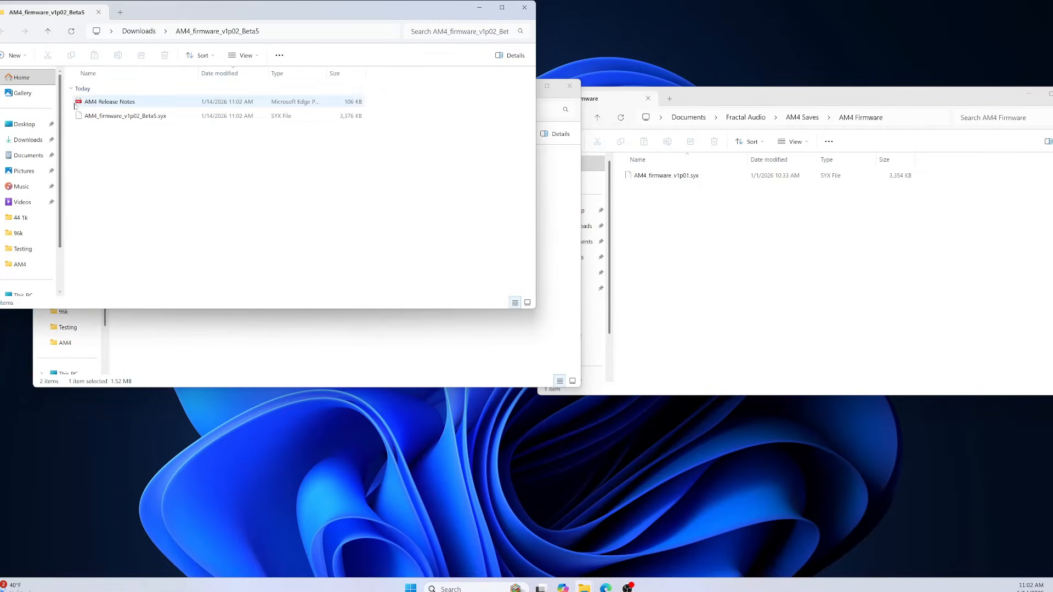
# Move AM4_firmware_v1p02_Beta5.syx from the extracted folder into the AM4 Firmware folder.
pyautogui.click(134, 121)
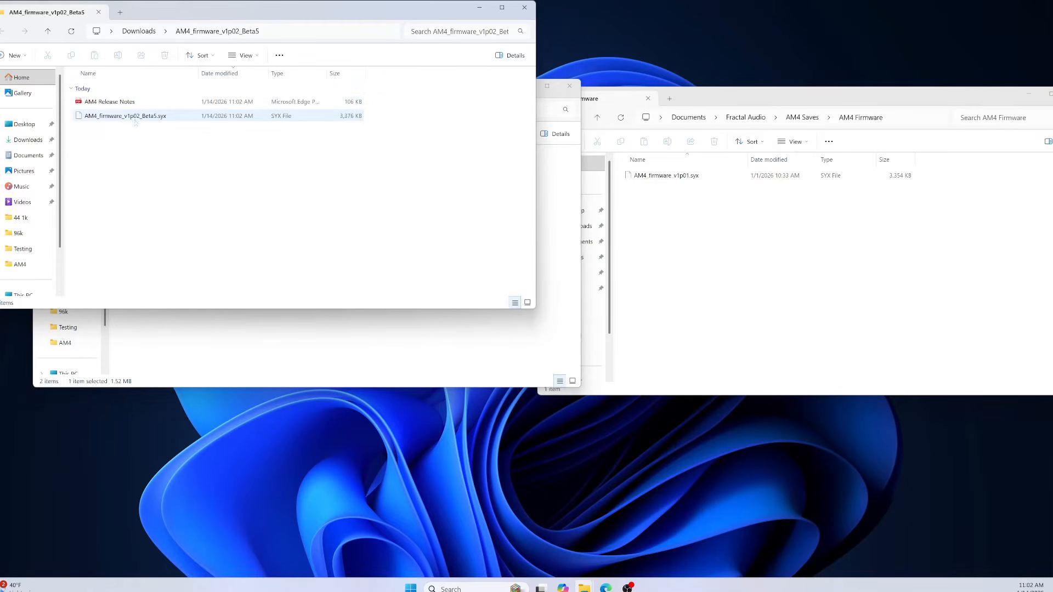
pyautogui.click(133, 121)
pyautogui.moveTo(133, 121); pyautogui.dragTo(728, 259)
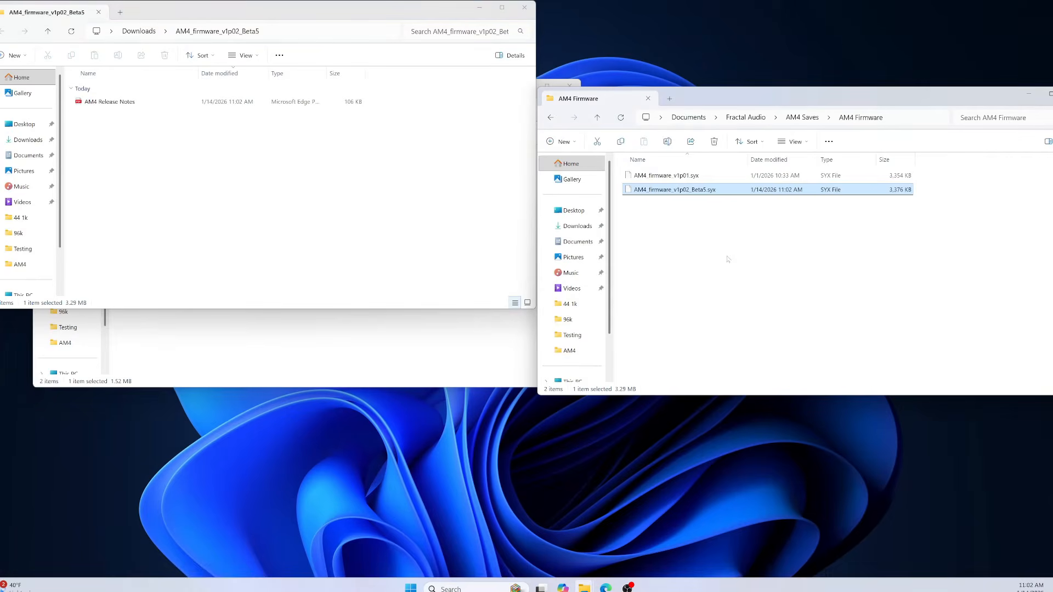
# Close the extracted folder, Downloads and AM4 Saves file windows.
pyautogui.click(524, 9)
pyautogui.moveTo(394, 96); pyautogui.dragTo(323, 95)
pyautogui.click(497, 88)
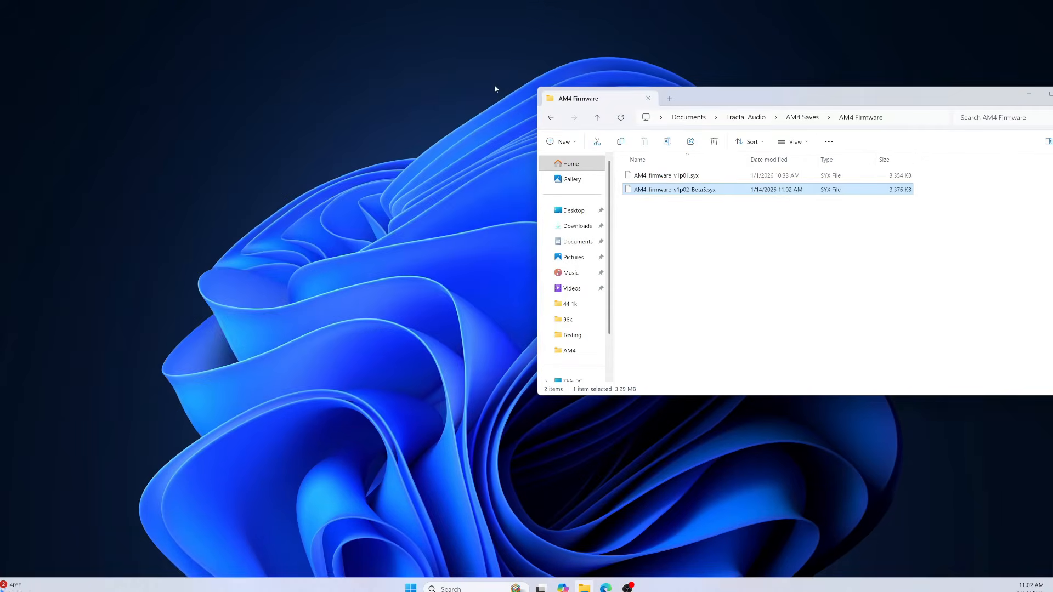
pyautogui.click(598, 119)
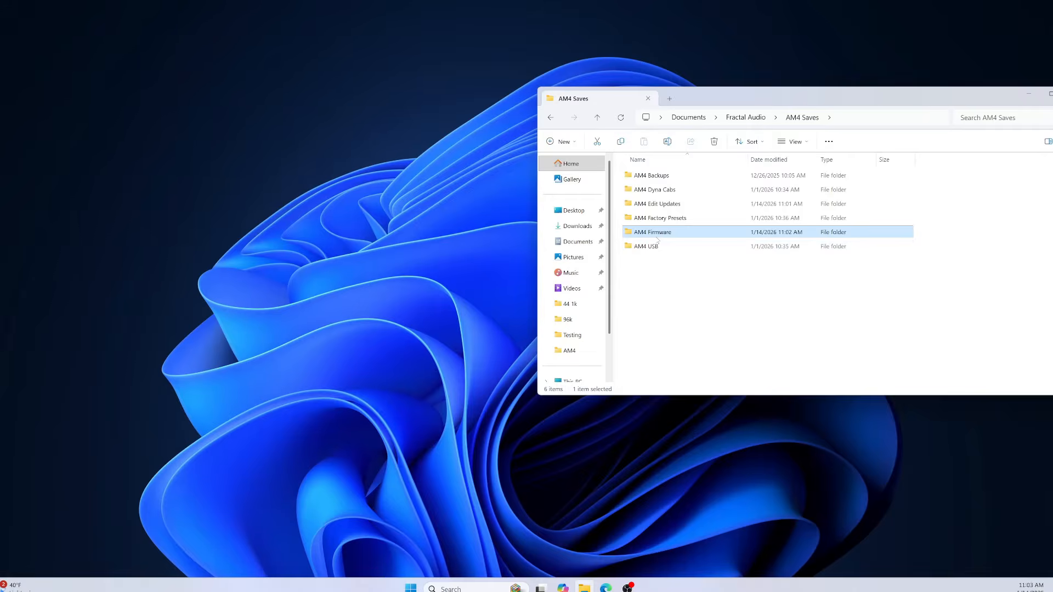
pyautogui.moveTo(657, 240)
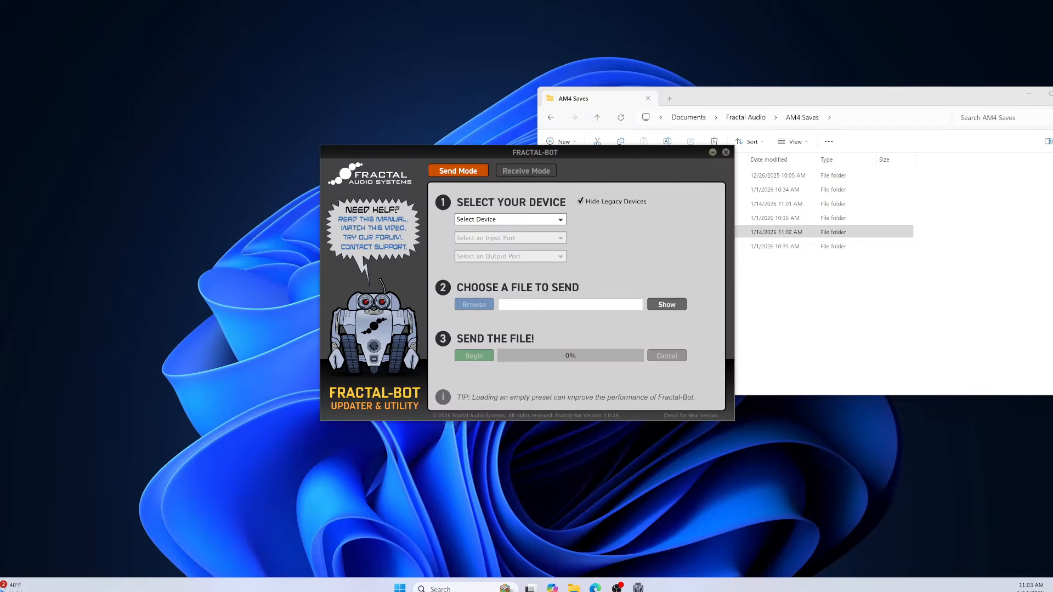
pyautogui.moveTo(817, 100); pyautogui.dragTo(765, 79)
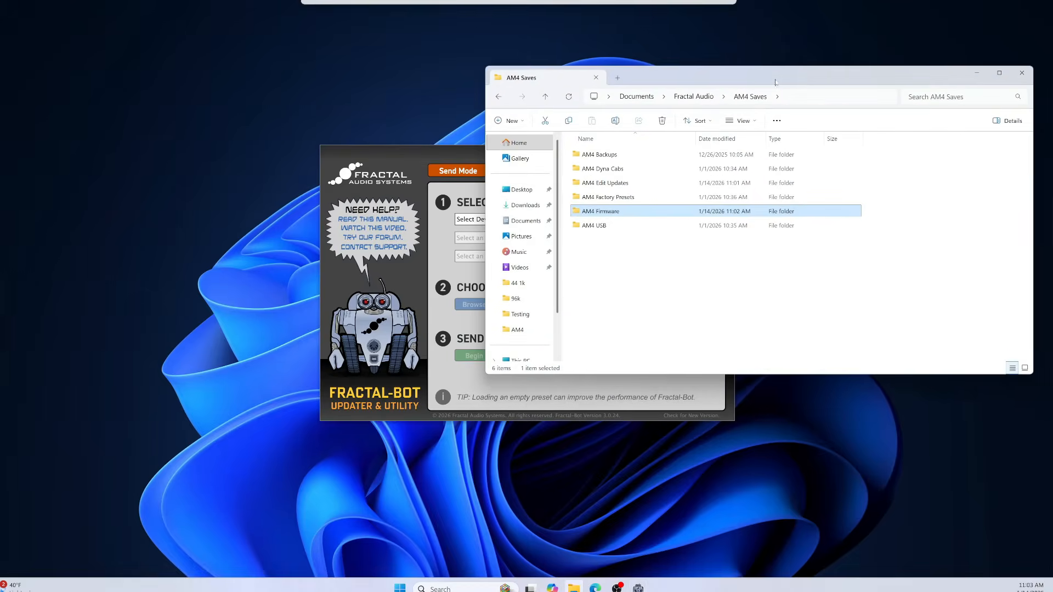
pyautogui.click(1023, 74)
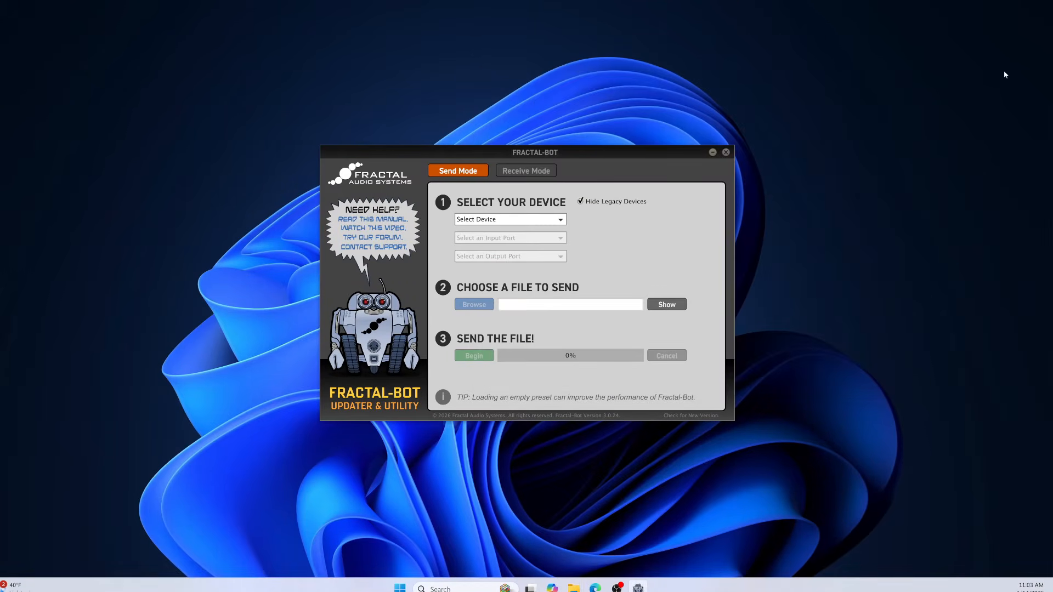
# Select AM4 as the device in Fractal-Bot.
pyautogui.click(561, 220)
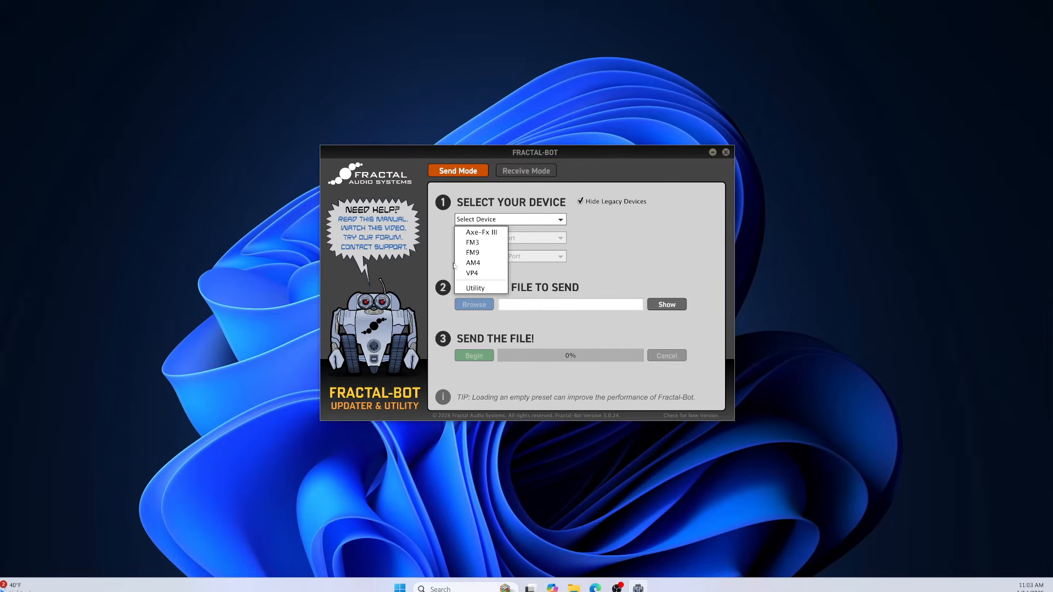
pyautogui.click(477, 264)
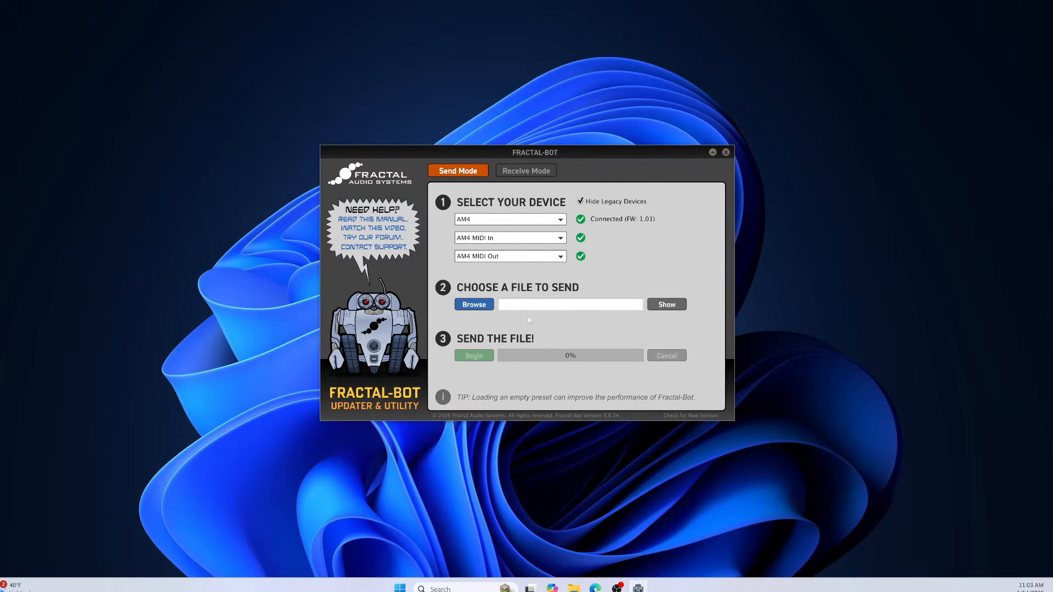
# Browse to Documents > Fractal Audio > AM4 Saves > AM4 Firmware and choose AM4_firmware_v1p02_Beta5.syx as the file to send.
pyautogui.click(471, 309)
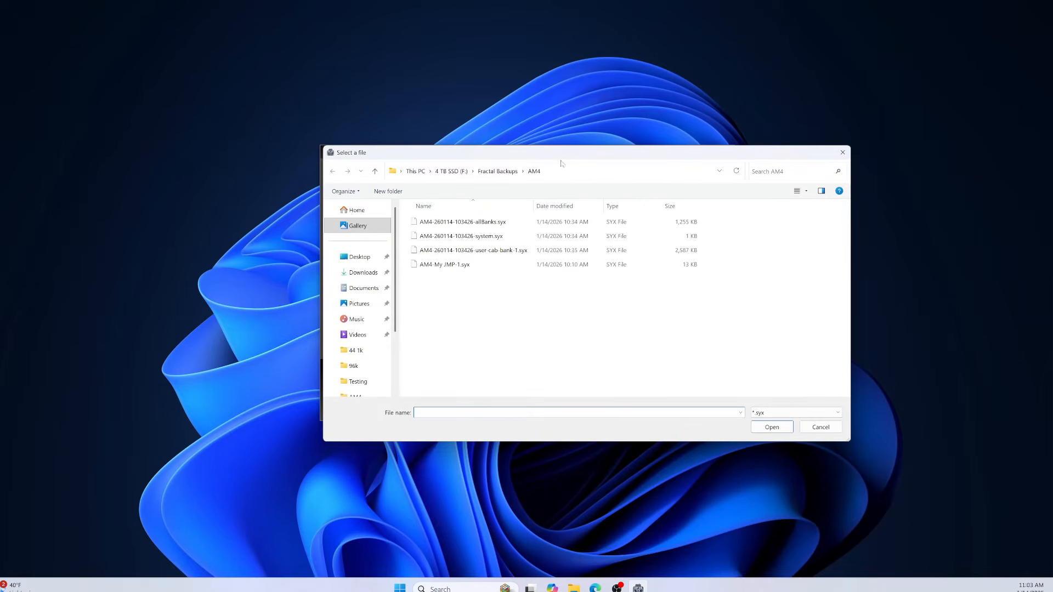
pyautogui.moveTo(562, 155); pyautogui.dragTo(716, 149)
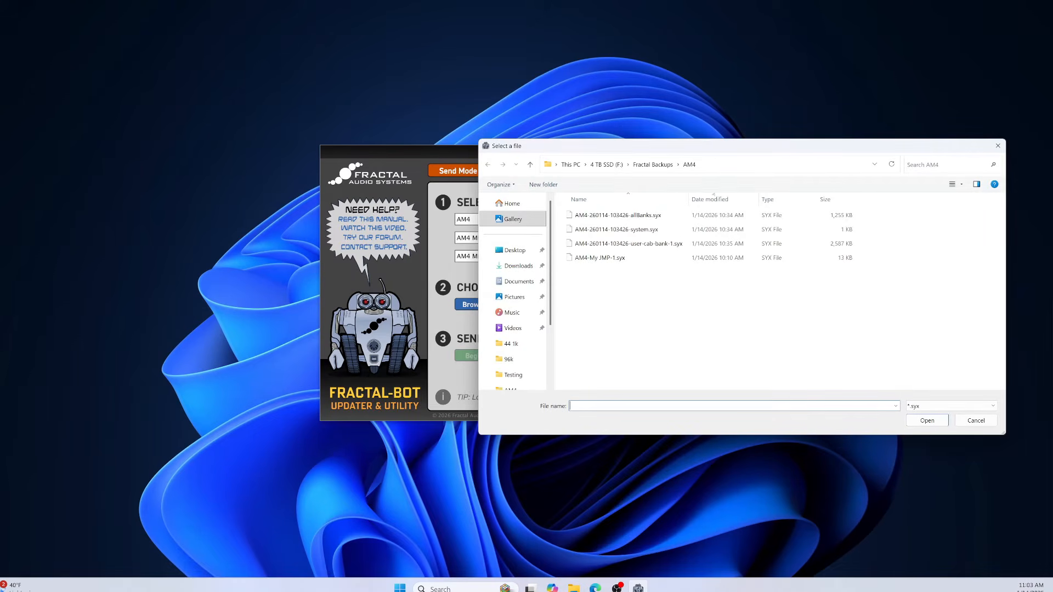
pyautogui.click(530, 166)
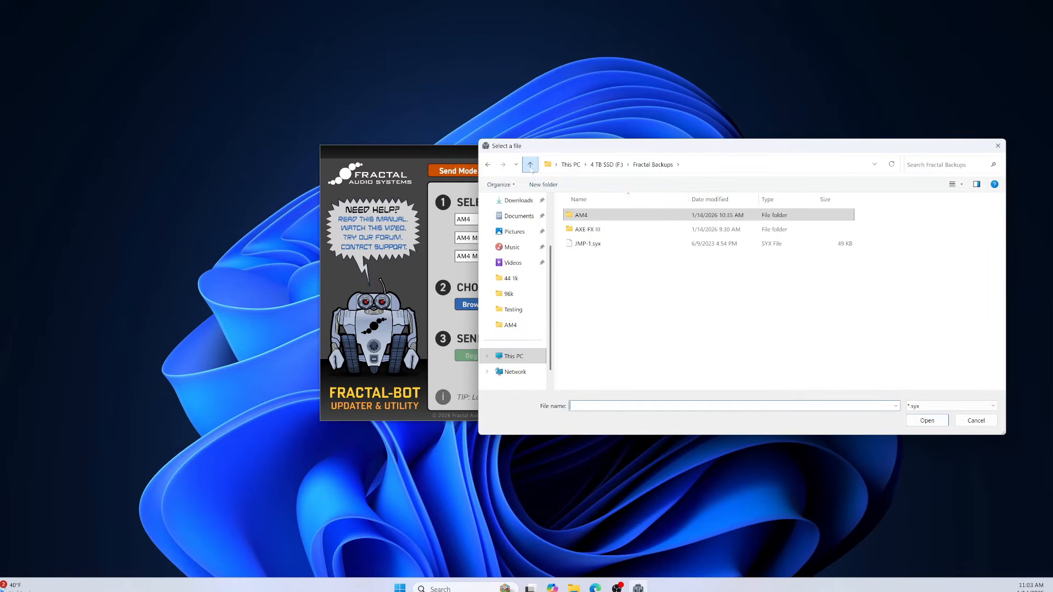
pyautogui.click(531, 165)
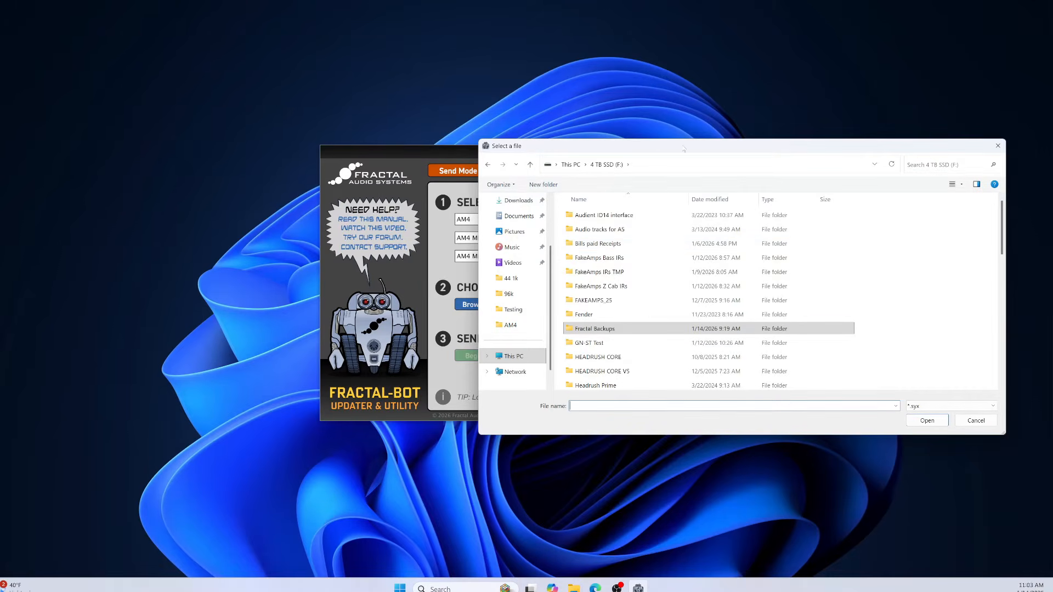
pyautogui.moveTo(685, 146); pyautogui.dragTo(0, 167)
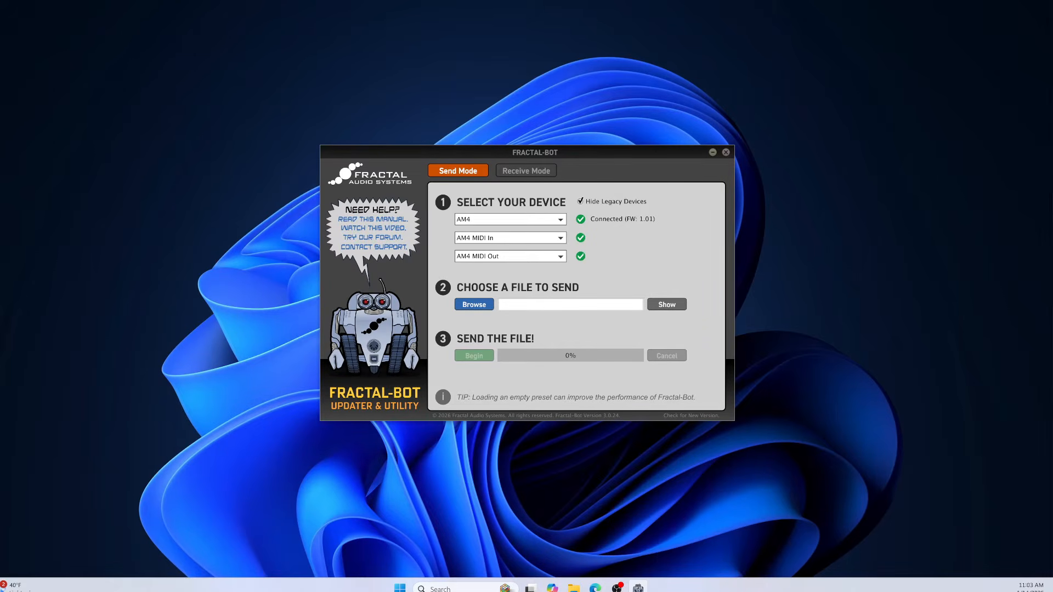
pyautogui.moveTo(0, 187); pyautogui.dragTo(523, 113)
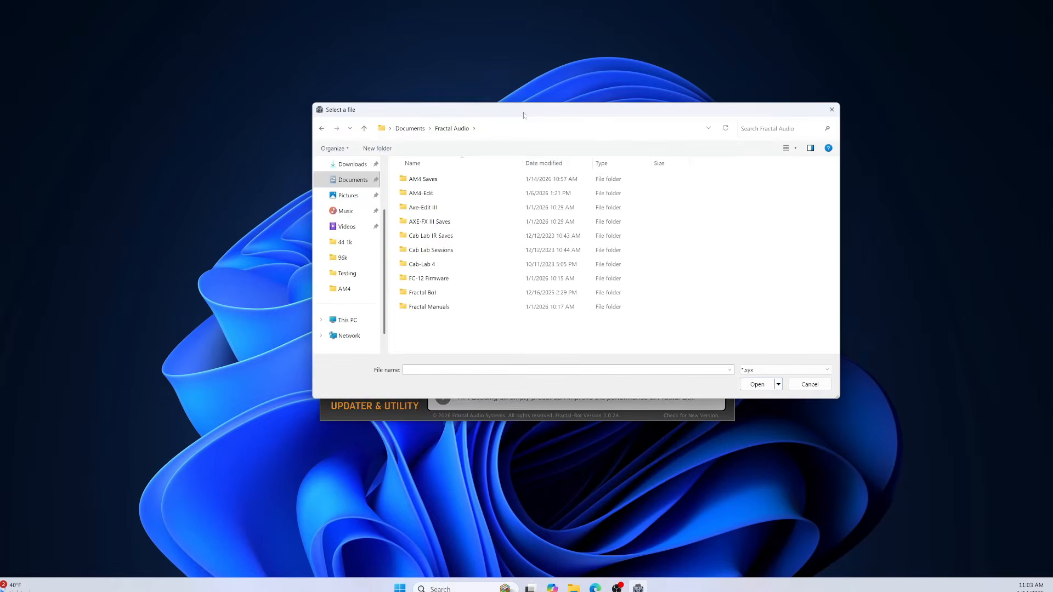
pyautogui.click(444, 183)
pyautogui.doubleClick(444, 183)
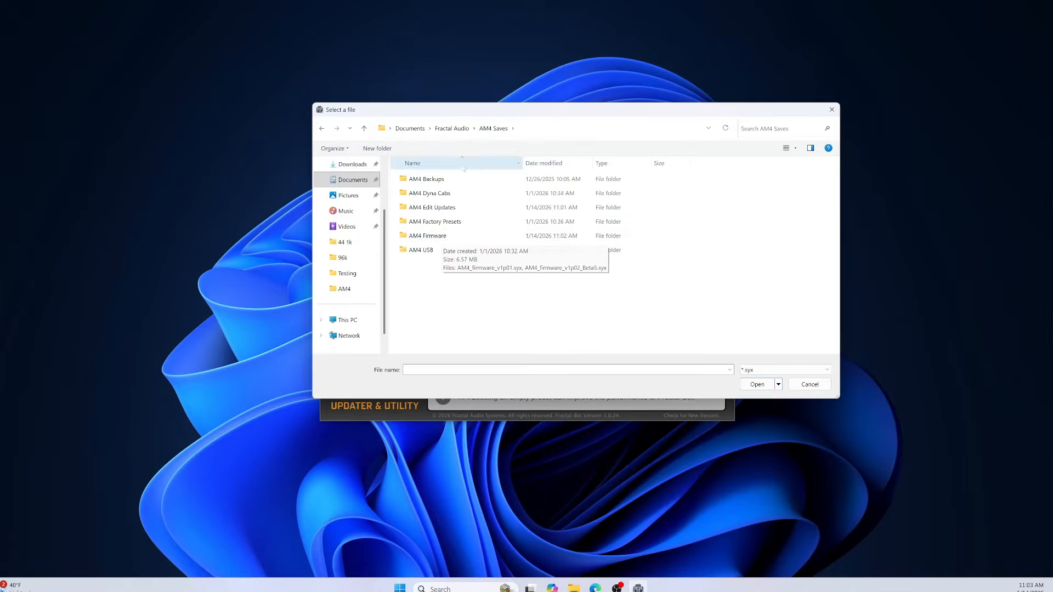
pyautogui.doubleClick(427, 236)
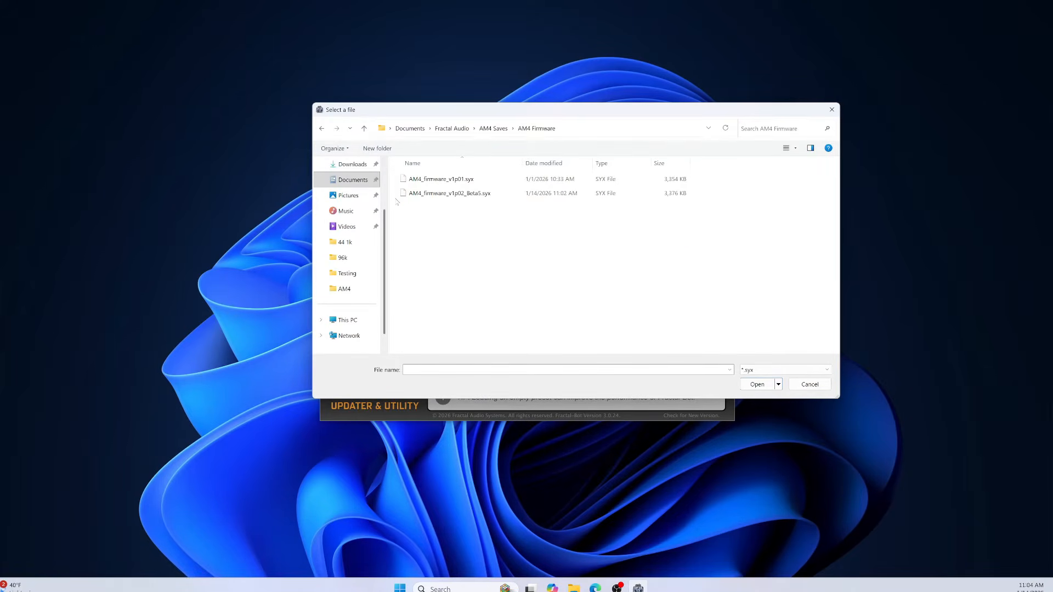
pyautogui.click(429, 196)
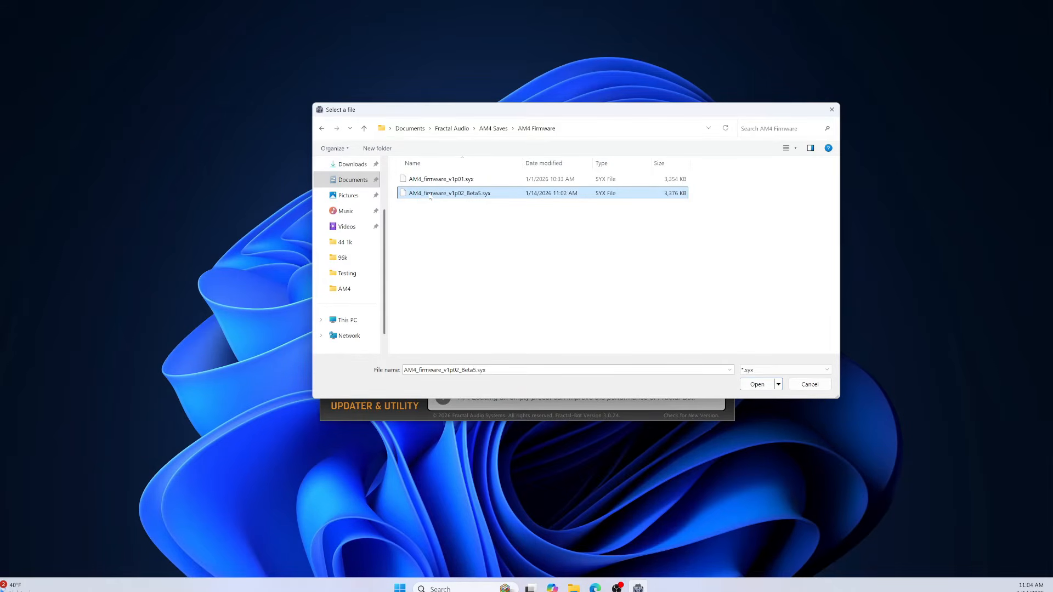
pyautogui.click(757, 384)
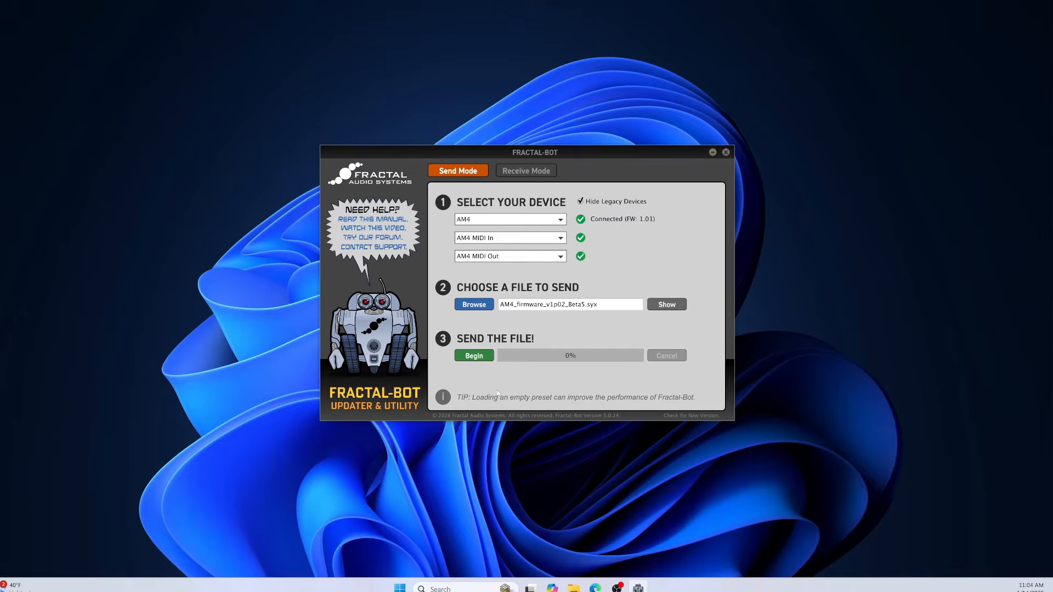
# Send the firmware file to the AM4 and acknowledge the transfer notice.
pyautogui.click(475, 357)
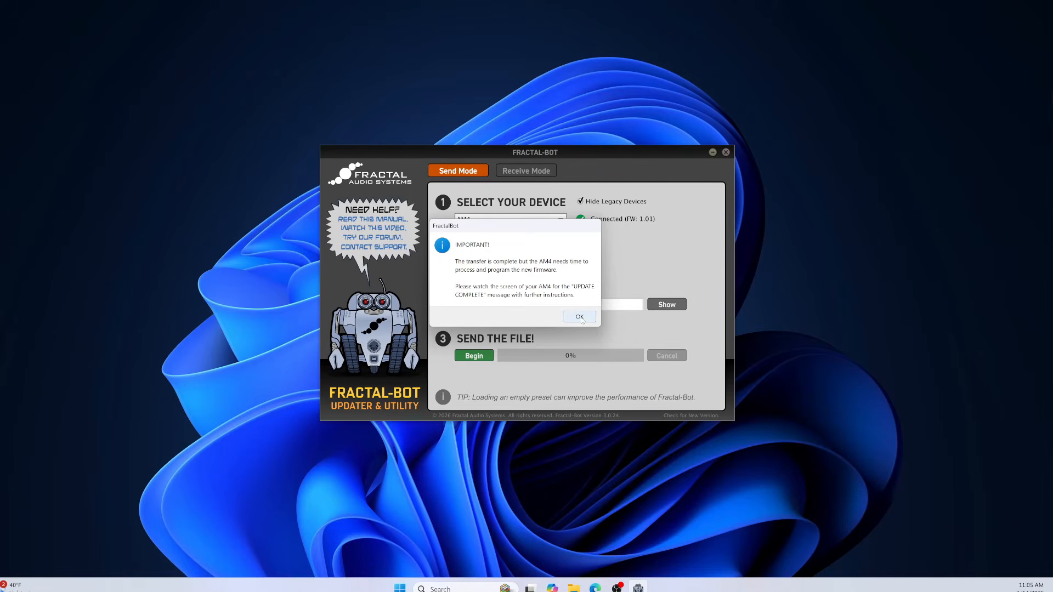
pyautogui.click(581, 318)
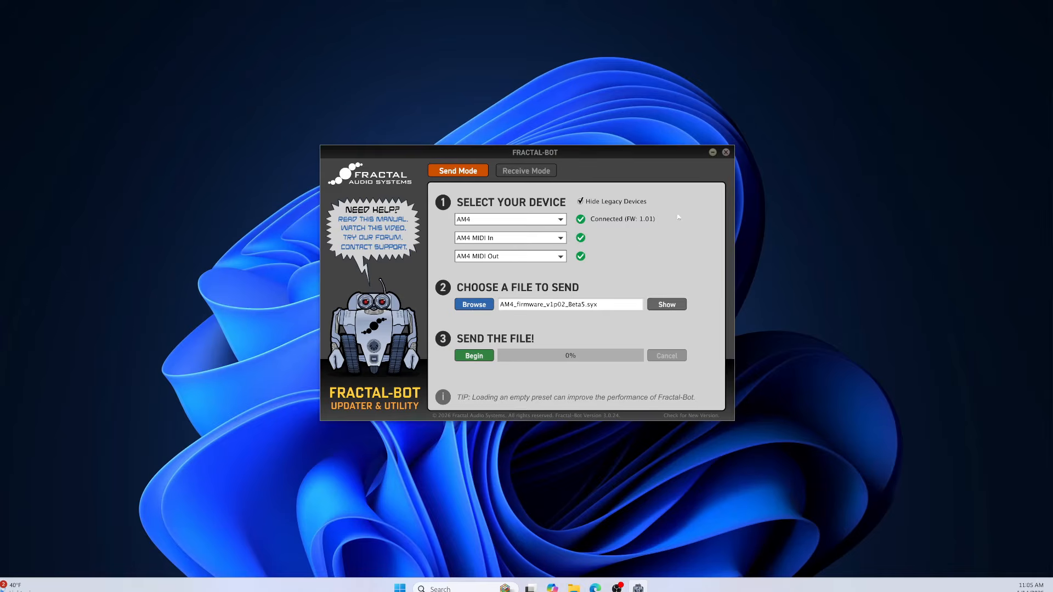
# Close Fractal-Bot and open Documents > Fractal Audio > AM4 Saves in File Explorer.
pyautogui.click(726, 153)
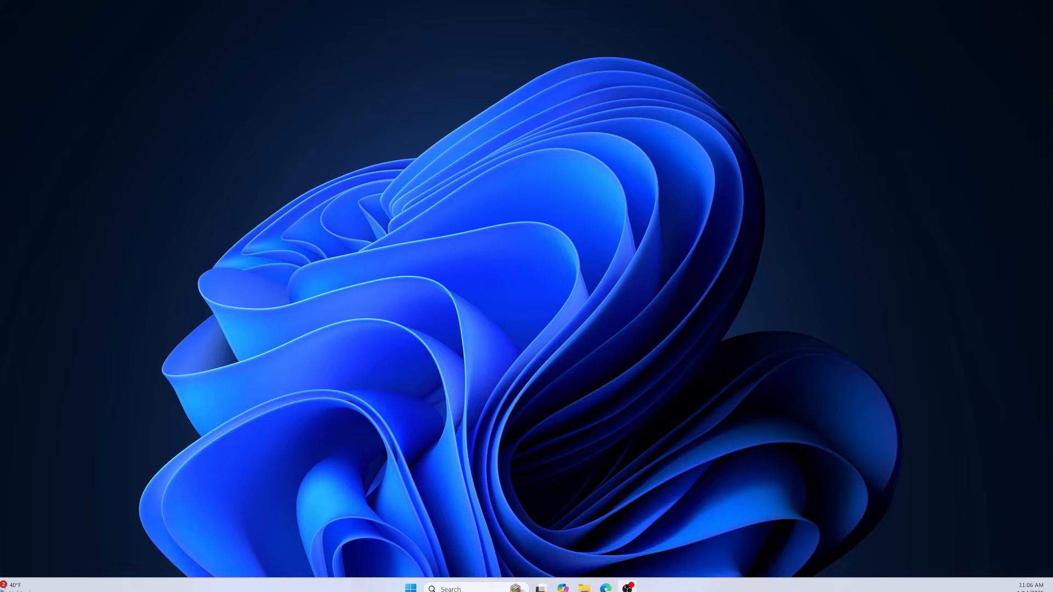
pyautogui.click(584, 588)
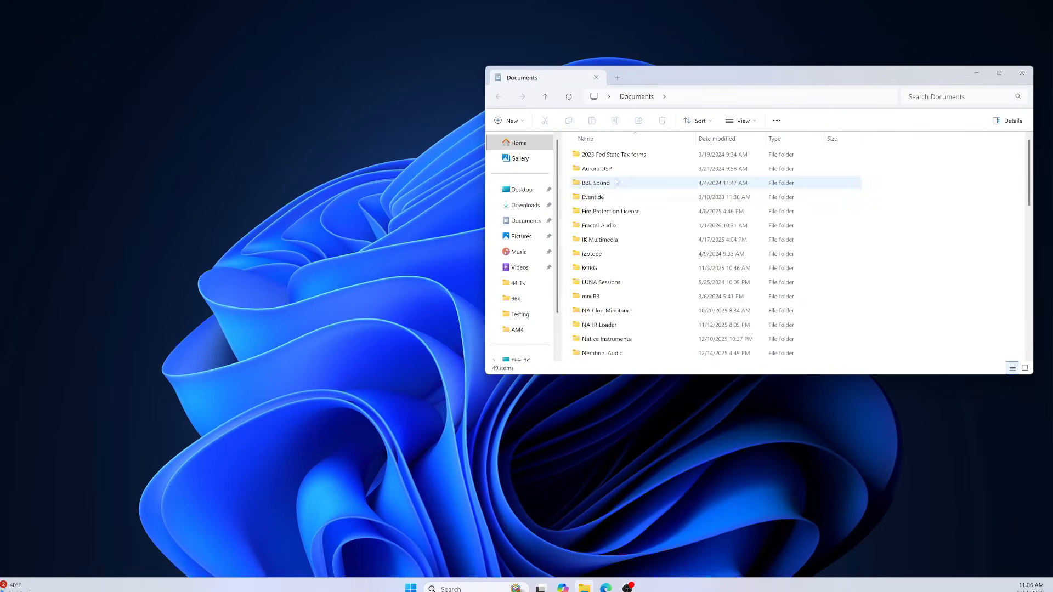
pyautogui.moveTo(778, 82); pyautogui.dragTo(0, 159)
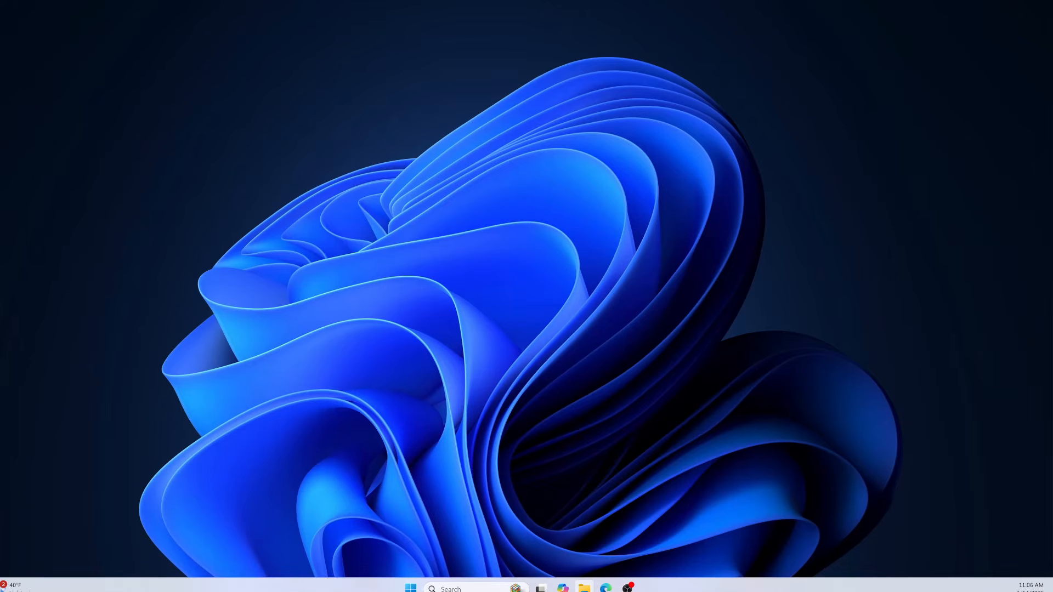
pyautogui.moveTo(0, 159); pyautogui.dragTo(543, 124)
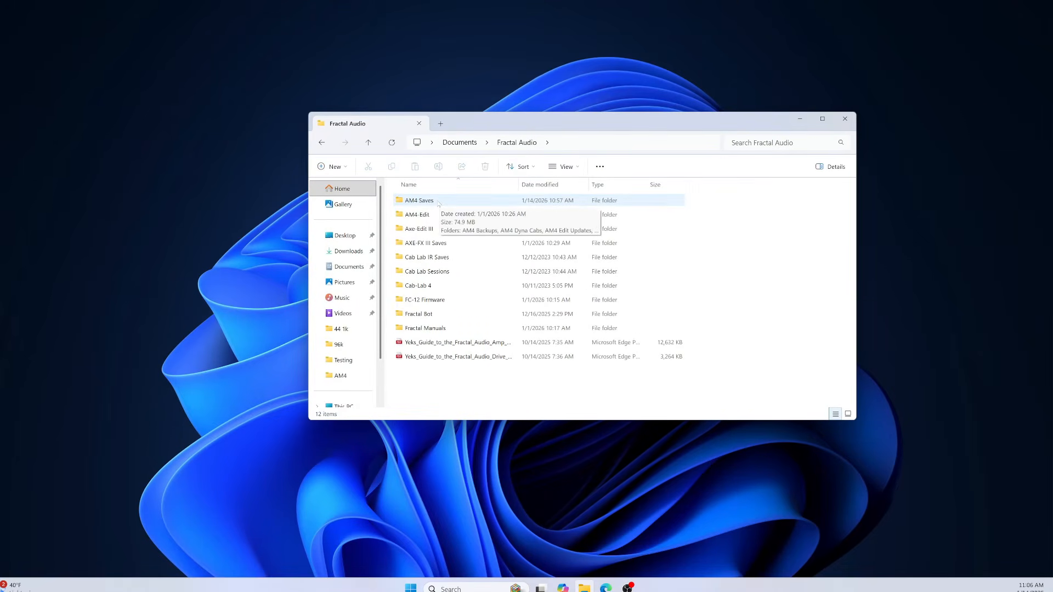
pyautogui.doubleClick(435, 203)
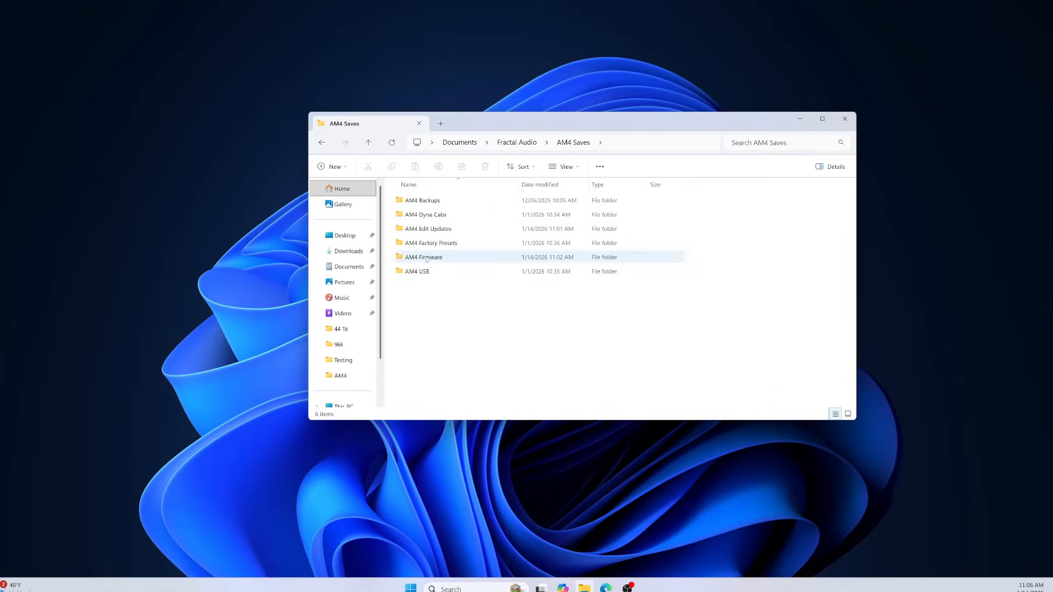
# Open the AM4 Edit Updates folder and launch the AM4-Edit-Win-v1p00p02 installer.
pyautogui.moveTo(459, 233)
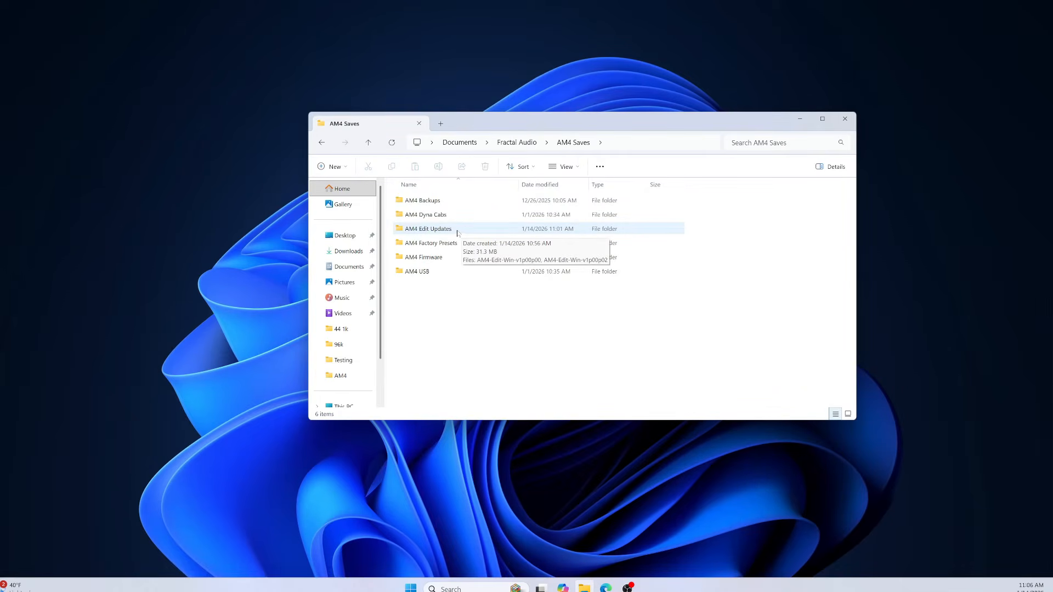
pyautogui.doubleClick(458, 233)
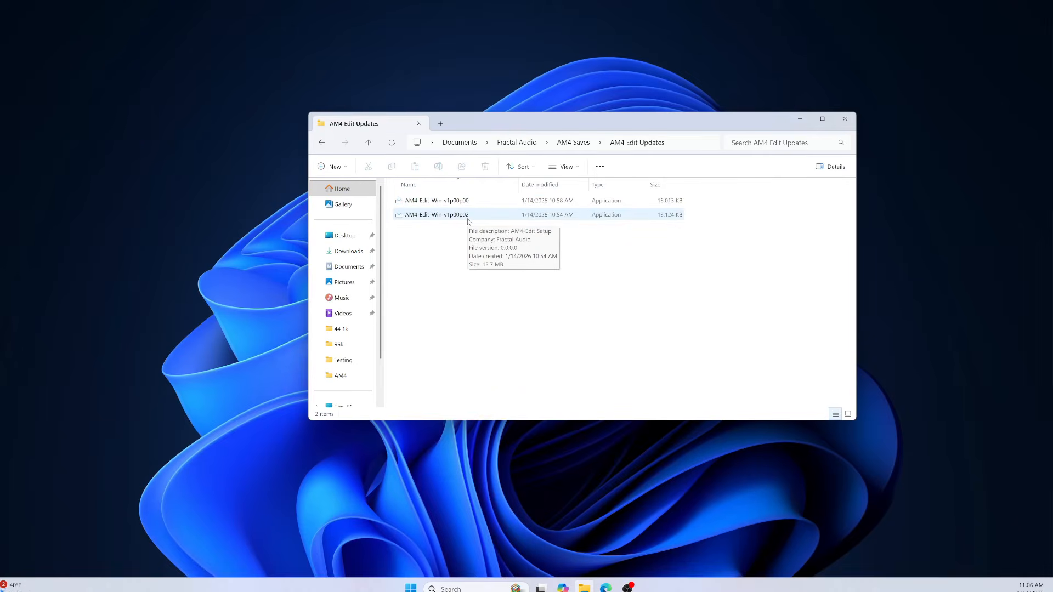
pyautogui.doubleClick(449, 216)
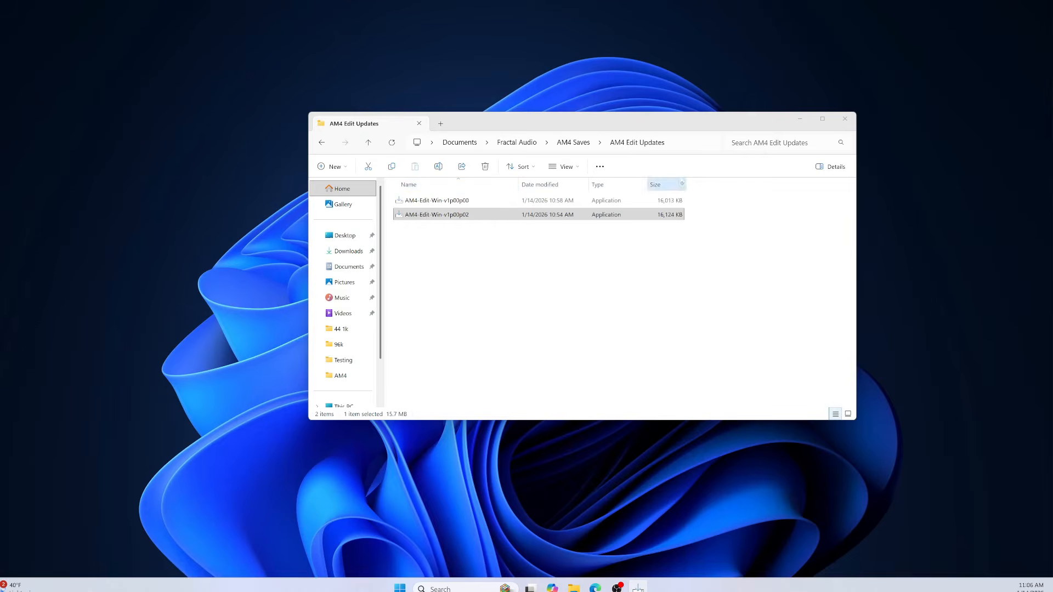
# Close the file window and confirm uninstalling the previous version of AM4-Edit.
pyautogui.click(846, 119)
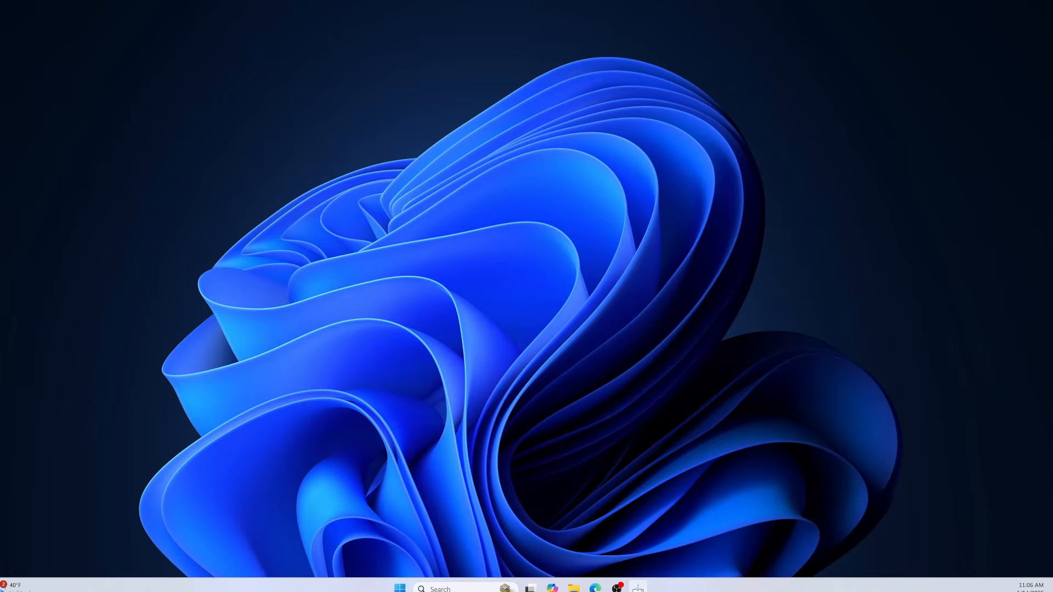
pyautogui.moveTo(423, 249); pyautogui.dragTo(555, 228)
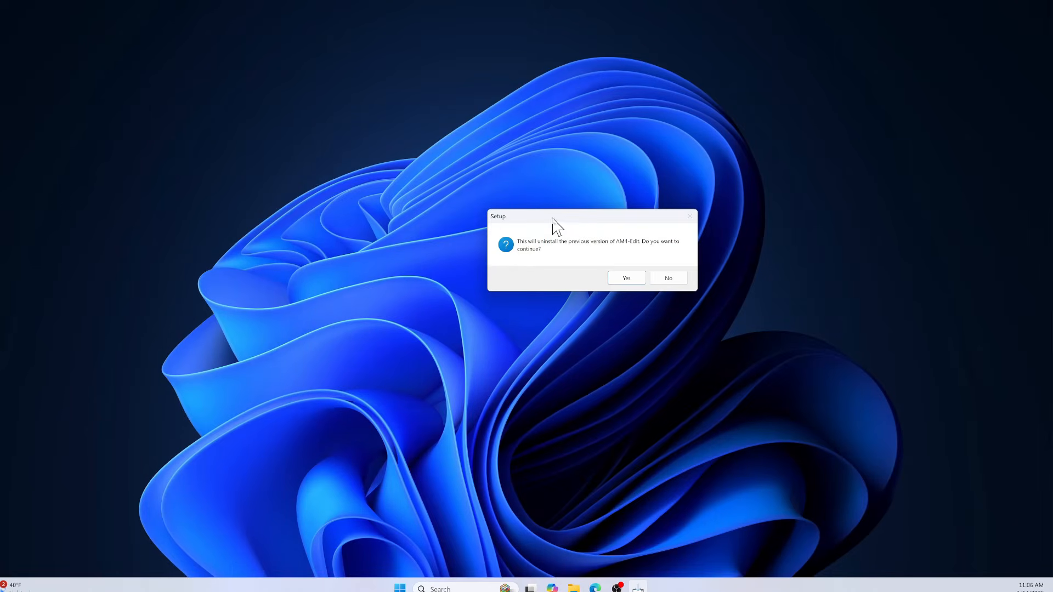
pyautogui.click(630, 281)
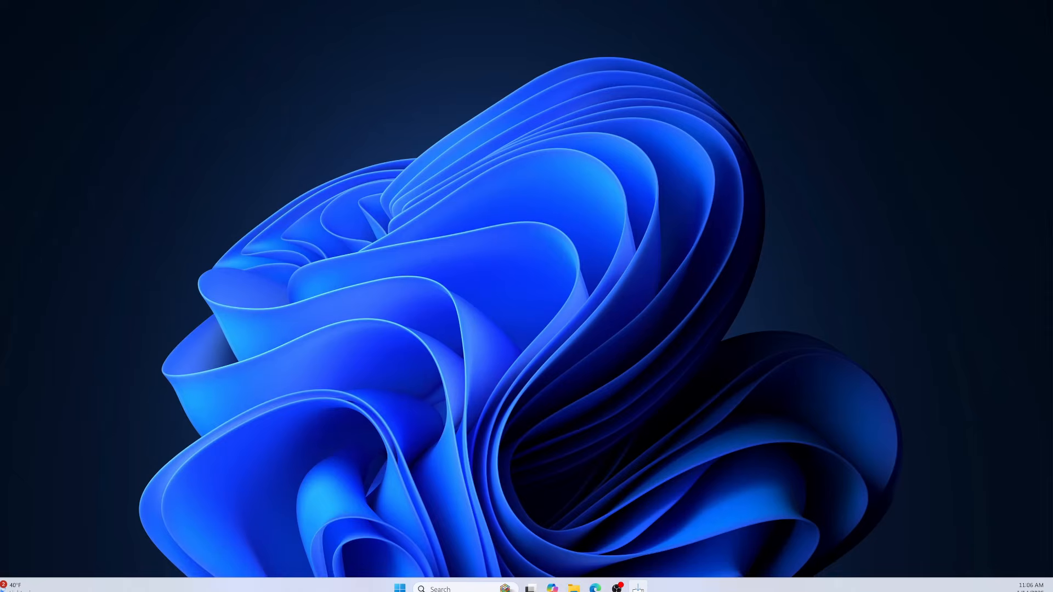
# Accept the licence agreement, keep the default install folder and Start Menu folder, install AM4-Edit 1.00.02, and finish with launch enabled.
pyautogui.moveTo(303, 220); pyautogui.dragTo(544, 190)
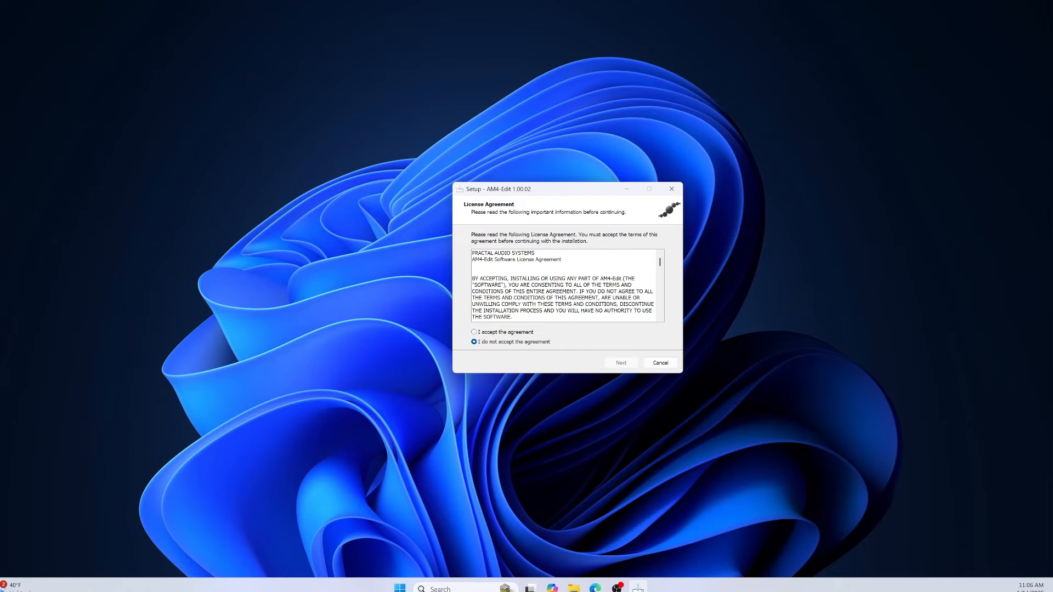
pyautogui.click(474, 333)
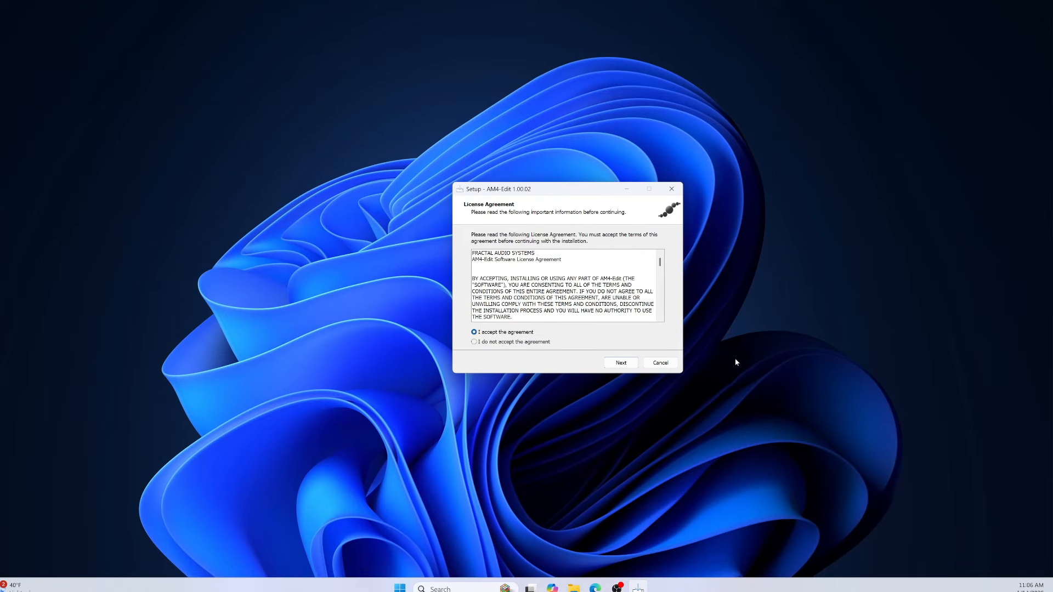
pyautogui.click(622, 369)
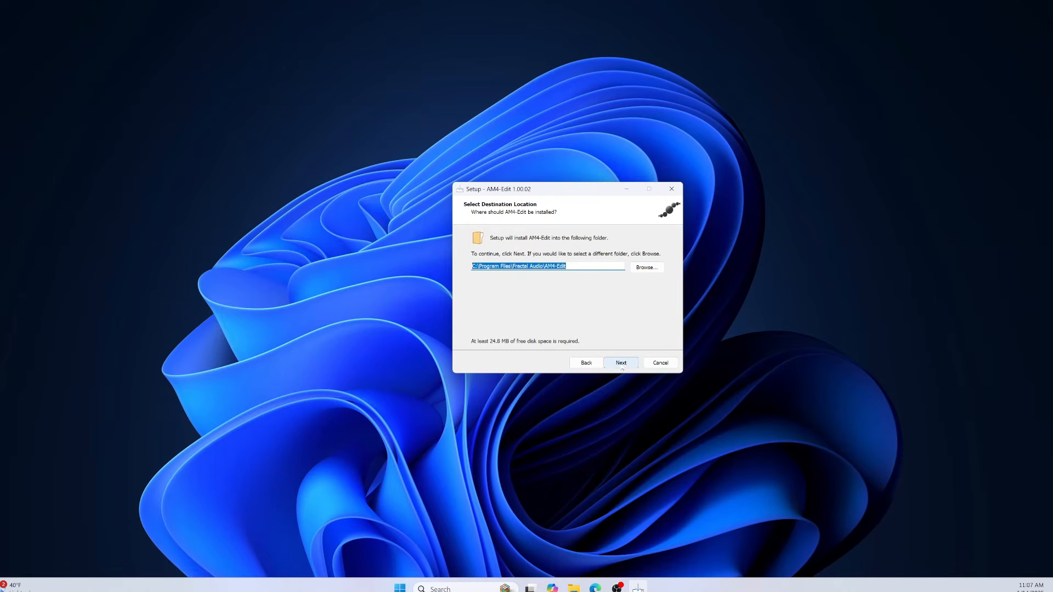
pyautogui.click(622, 363)
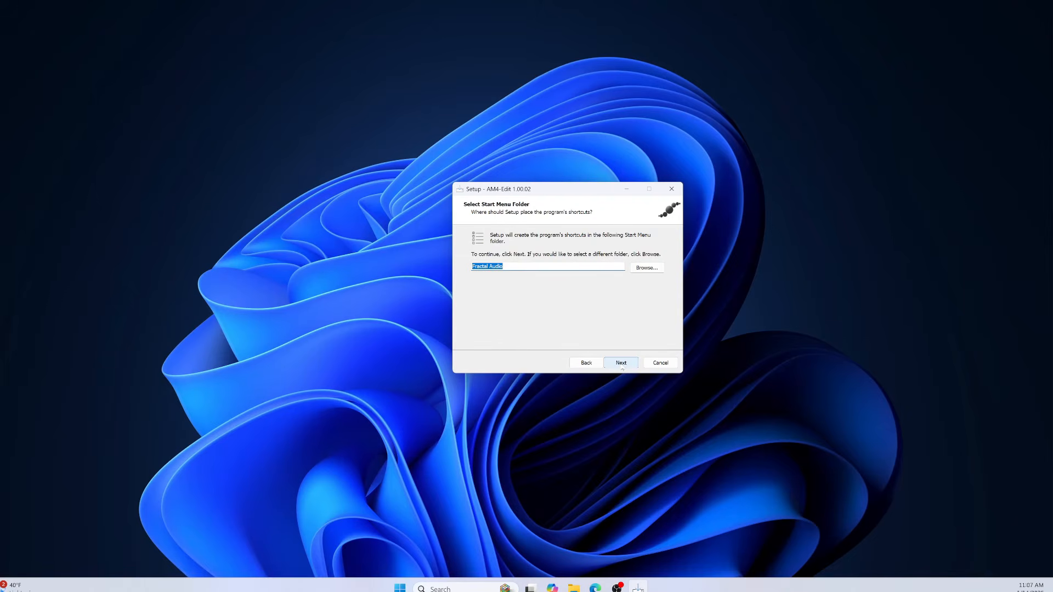
pyautogui.click(622, 364)
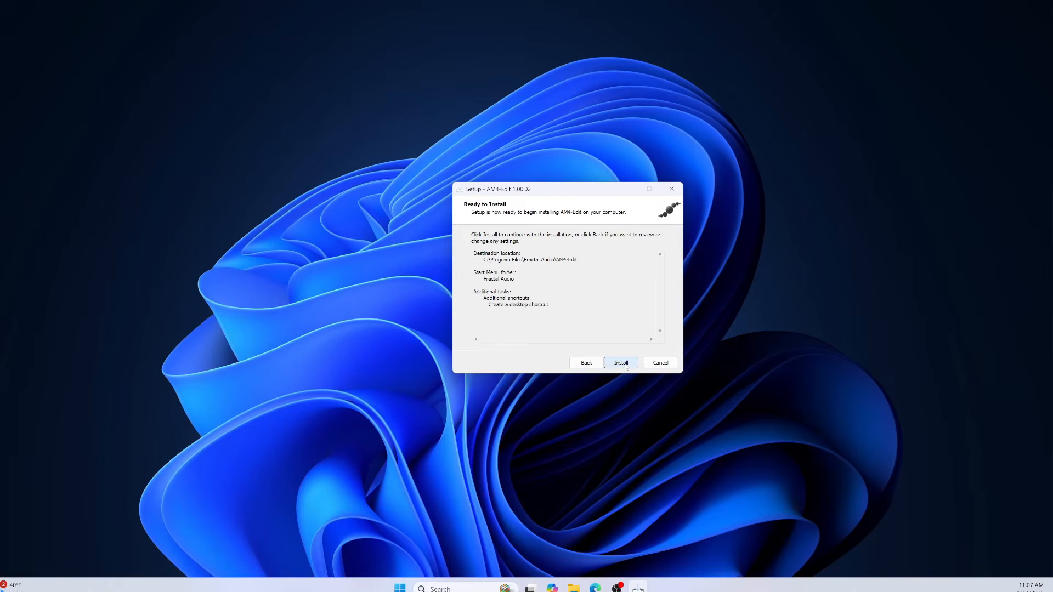
pyautogui.click(624, 365)
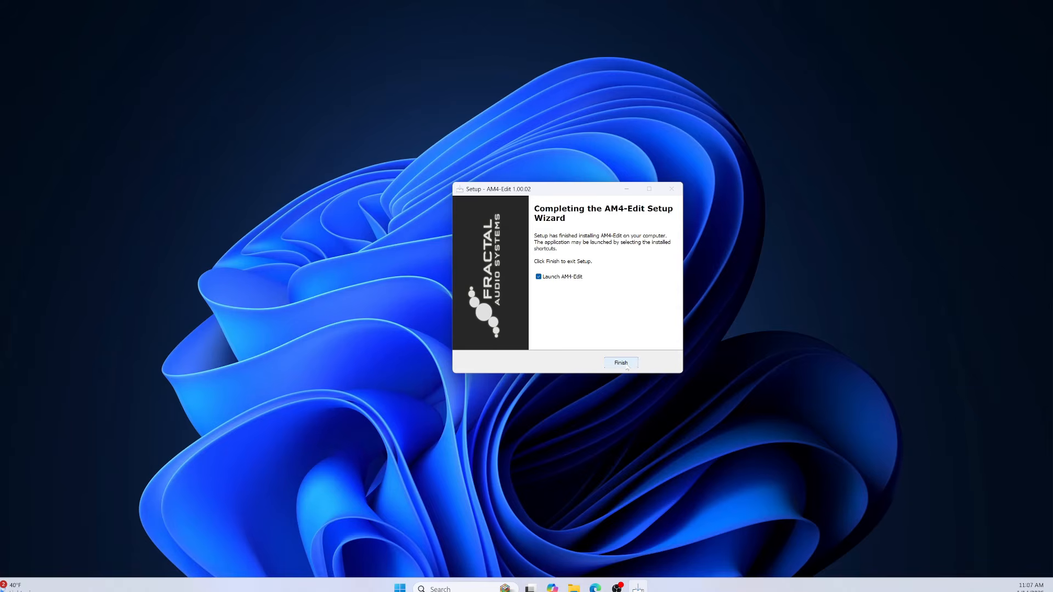
pyautogui.click(627, 368)
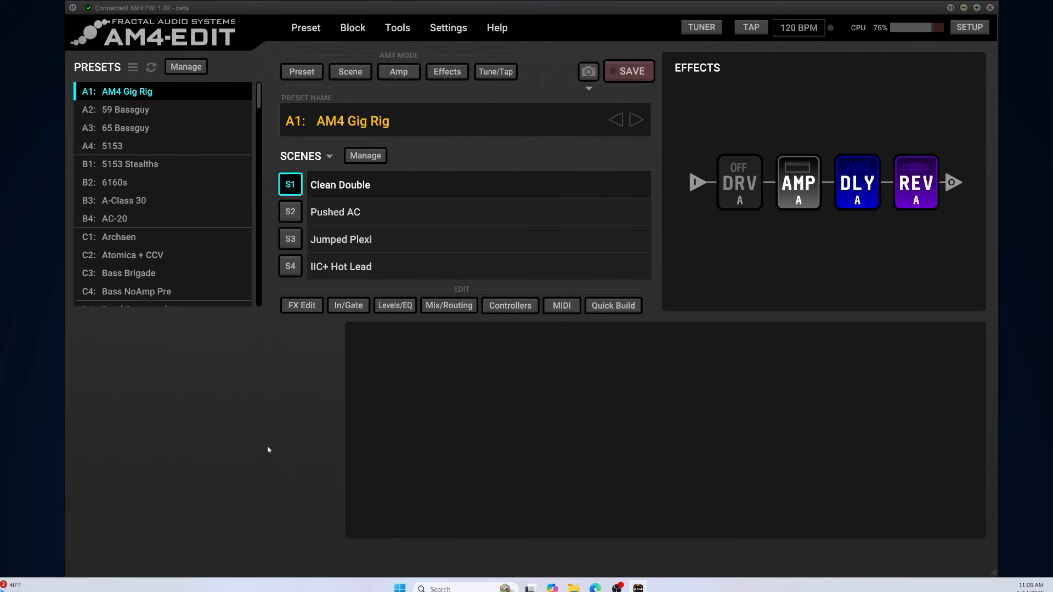
# Bring up the Fractal Audio website in the browser and maximize its window.
pyautogui.click(597, 587)
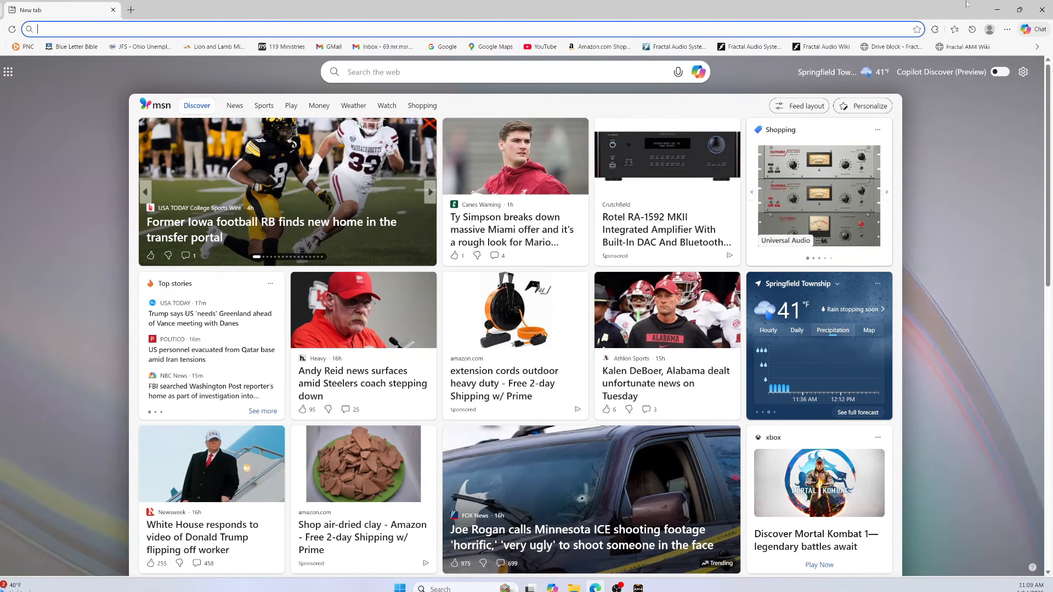
pyautogui.click(595, 587)
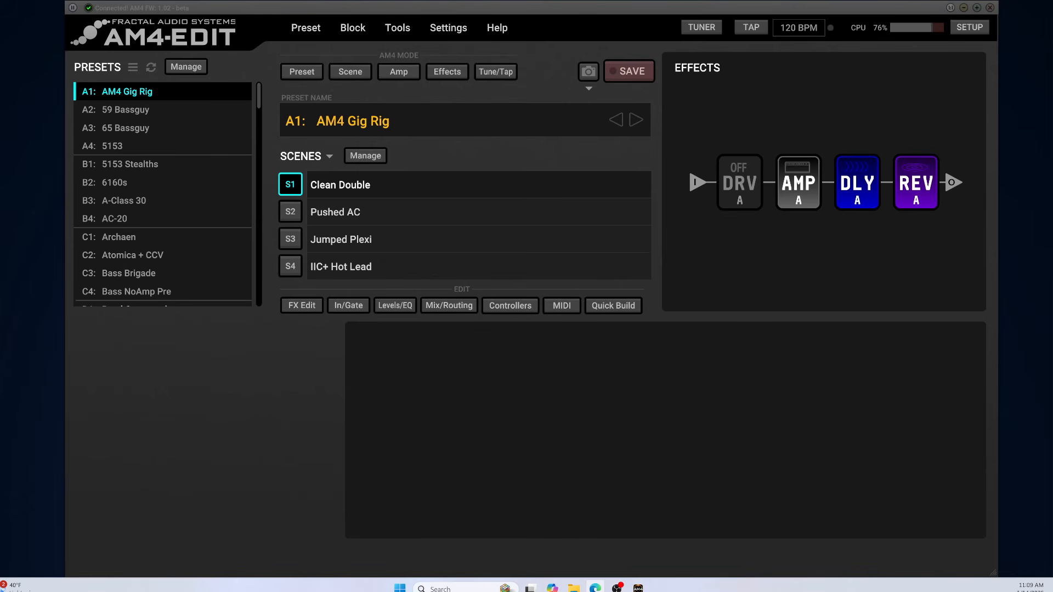
pyautogui.moveTo(0, 94); pyautogui.dragTo(586, 39)
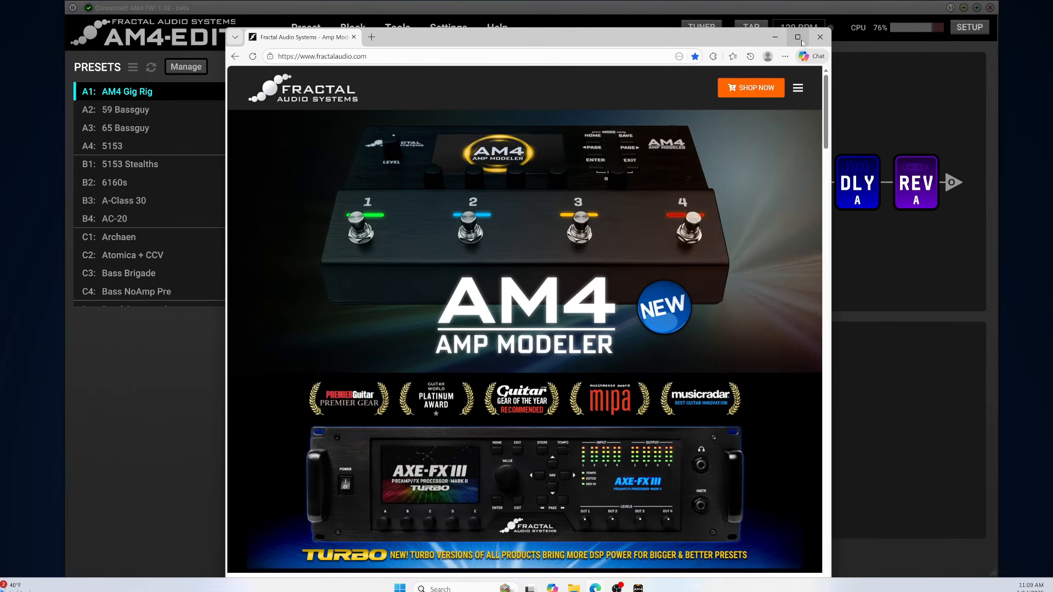
pyautogui.click(799, 38)
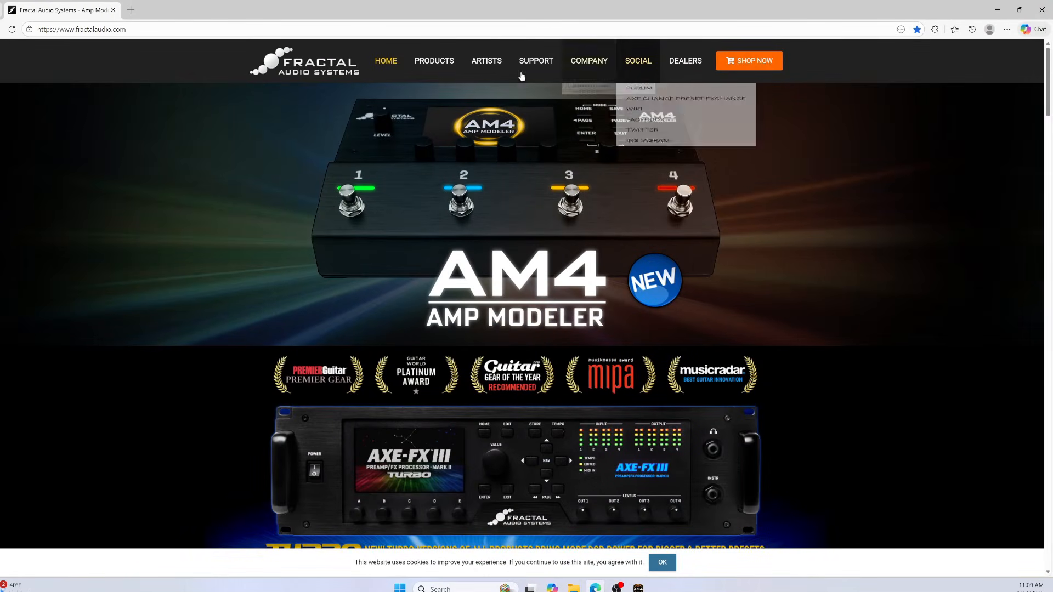
# Open the AM4 Downloads page through Support > Downloads, review the listed files, and close the browser.
pyautogui.moveTo(536, 69)
pyautogui.moveTo(571, 115)
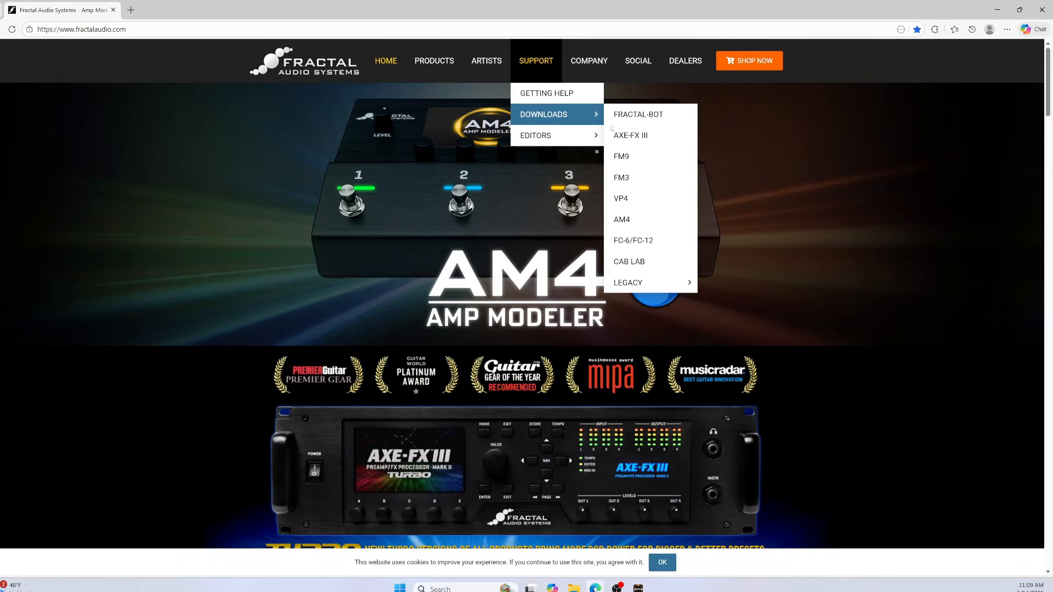
pyautogui.click(635, 221)
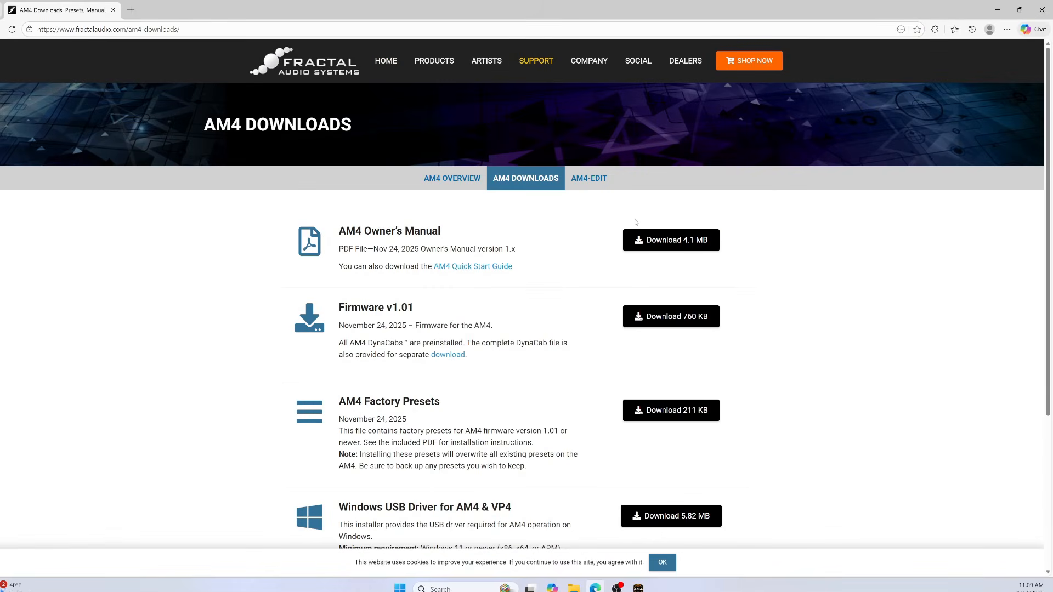
pyautogui.scroll(-1, 527, 296)
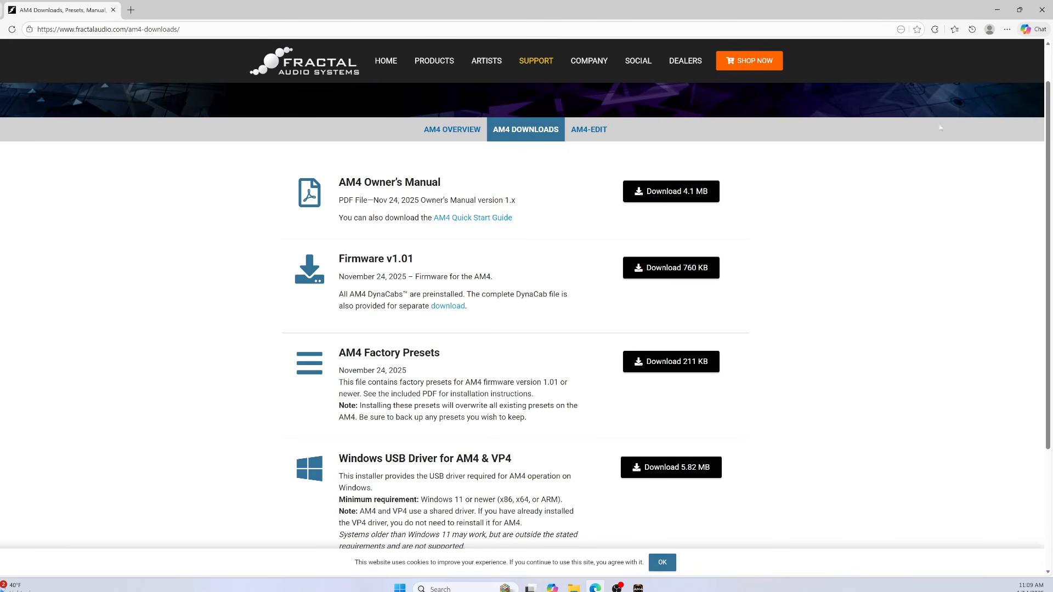
pyautogui.click(1043, 10)
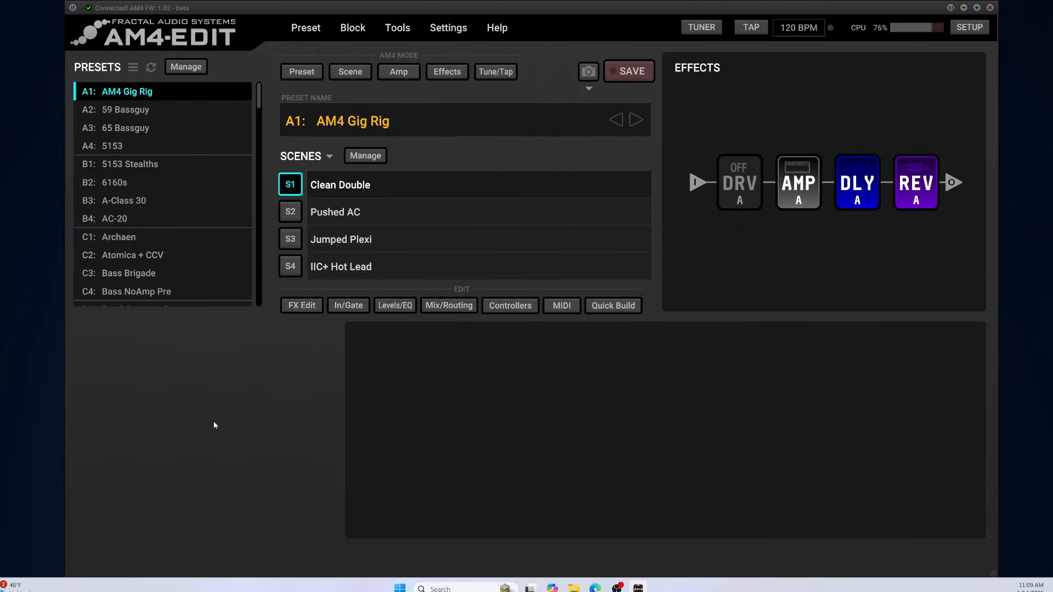